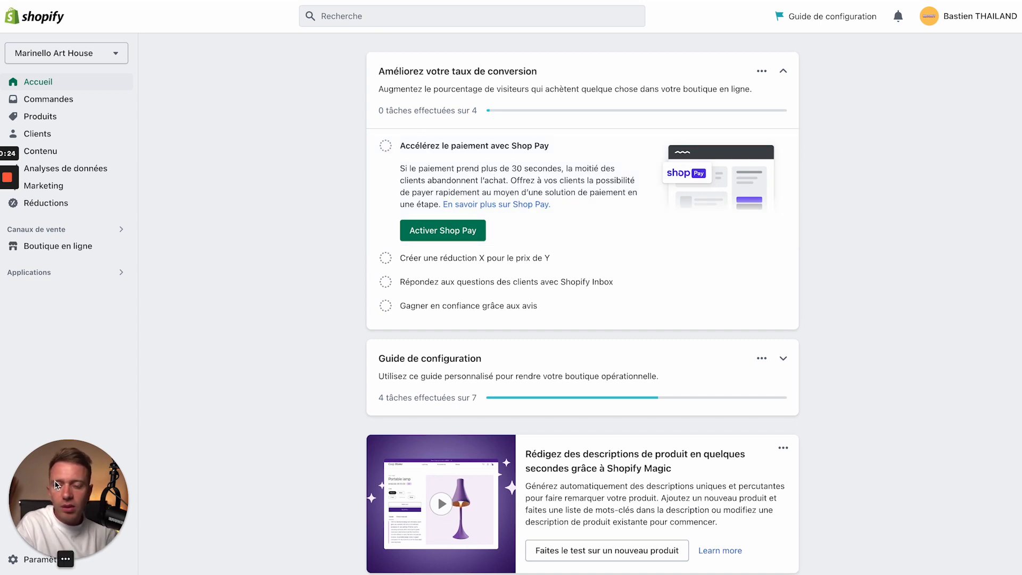
Open the general shipping rates profile in the store's shipping and delivery settings.
{"action": "left_click", "coordinate": [35, 561]}
{"action": "left_click_drag", "start_coordinate": [83, 356], "coordinate": [76, 482]}
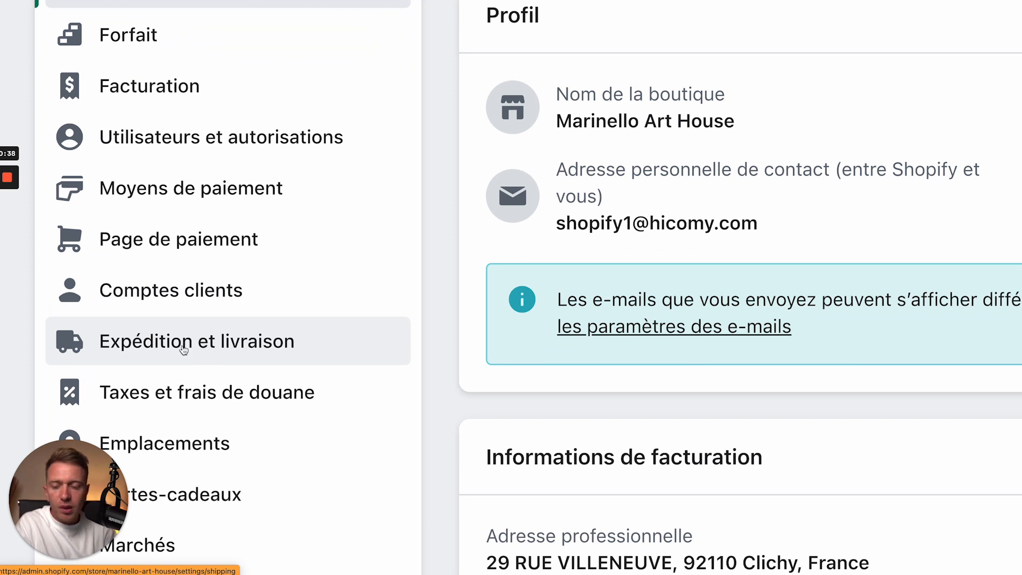
{"action": "left_click", "coordinate": [125, 358]}
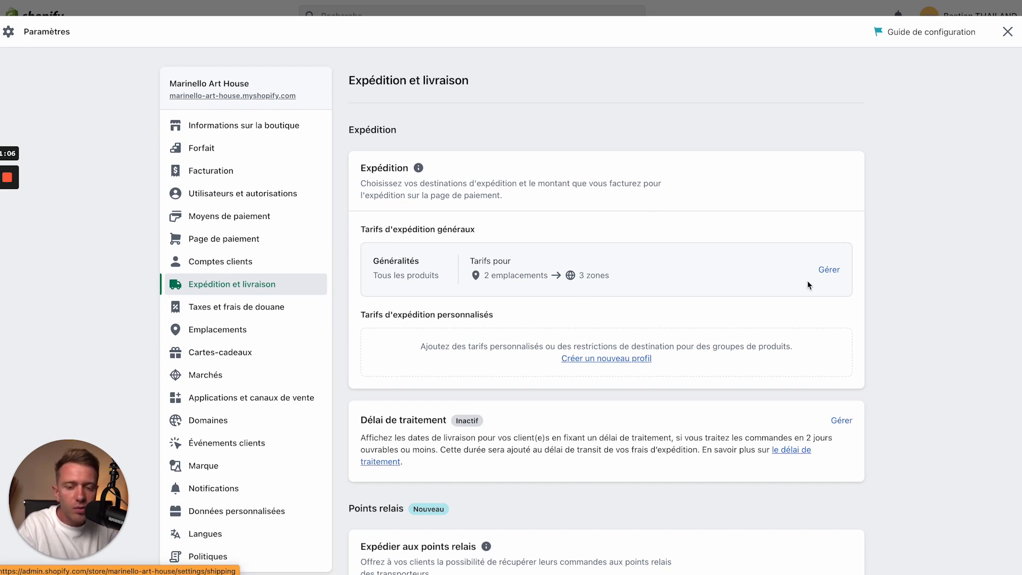
{"action": "left_click", "coordinate": [826, 270]}
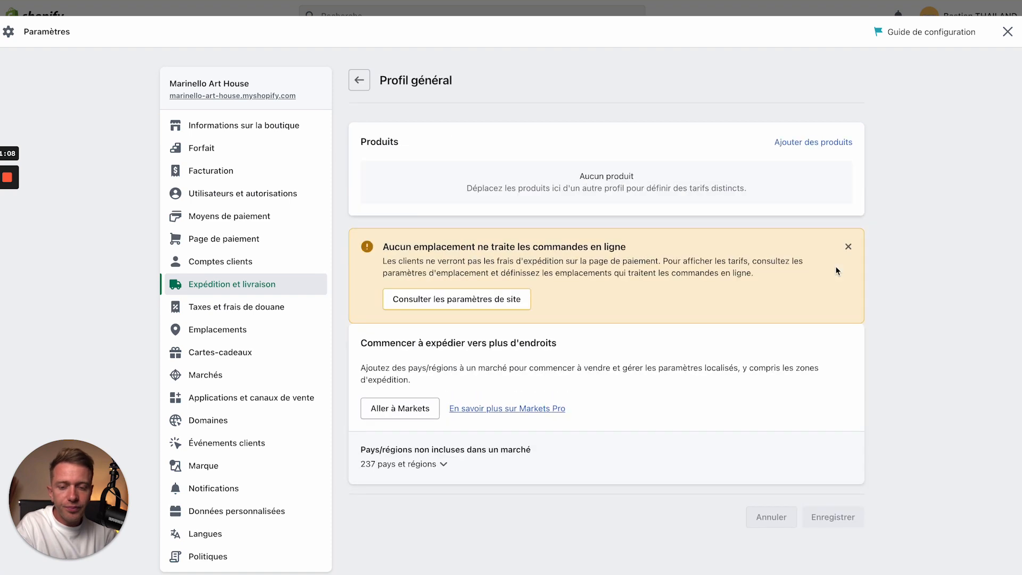
Examine the general profile's products, shipping origins and existing shipping zones with their rates.
{"action": "scroll", "coordinate": [837, 271], "scroll_direction": "down", "scroll_amount": 1}
{"action": "scroll", "coordinate": [837, 272], "scroll_direction": "down", "scroll_amount": 2}
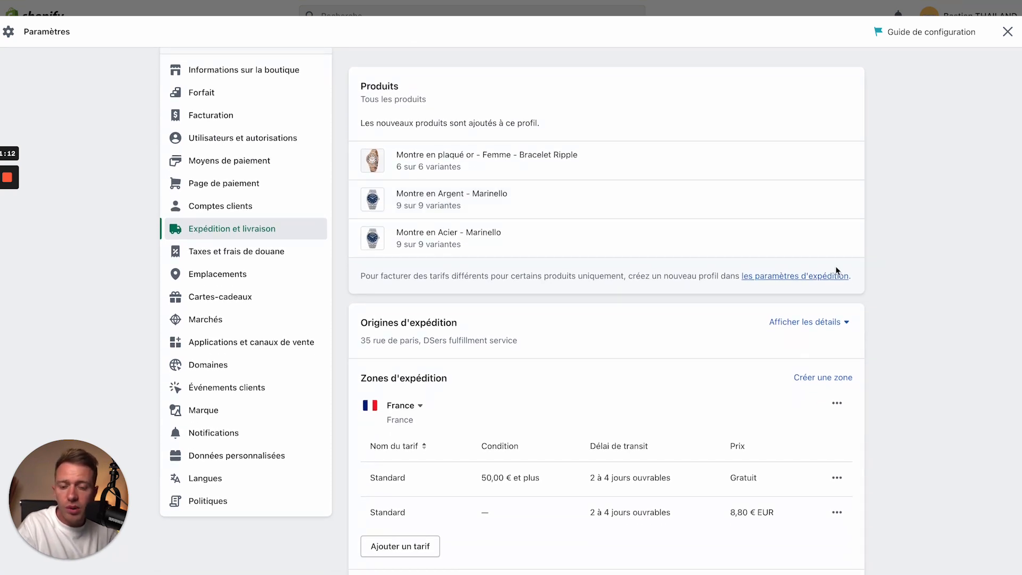
{"action": "scroll", "coordinate": [435, 351], "scroll_direction": "down", "scroll_amount": 5}
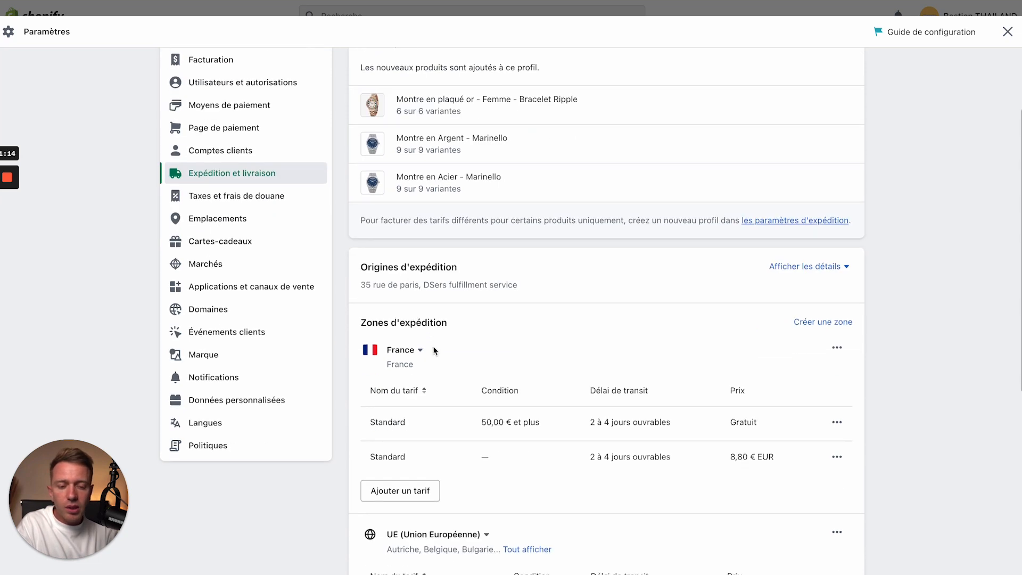
{"action": "scroll", "coordinate": [410, 297], "scroll_direction": "down", "scroll_amount": 2}
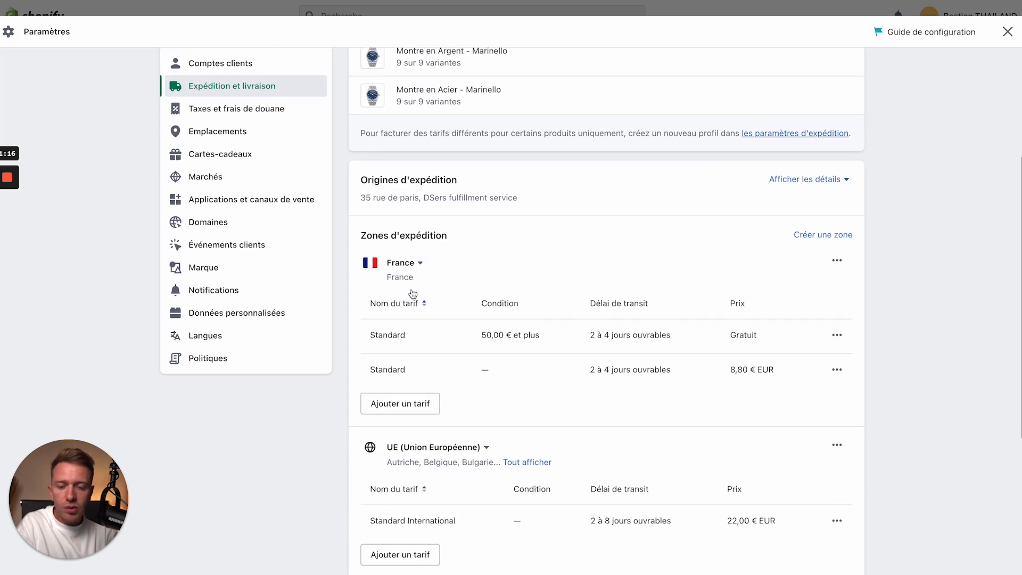
{"action": "scroll", "coordinate": [408, 275], "scroll_direction": "down", "scroll_amount": 8}
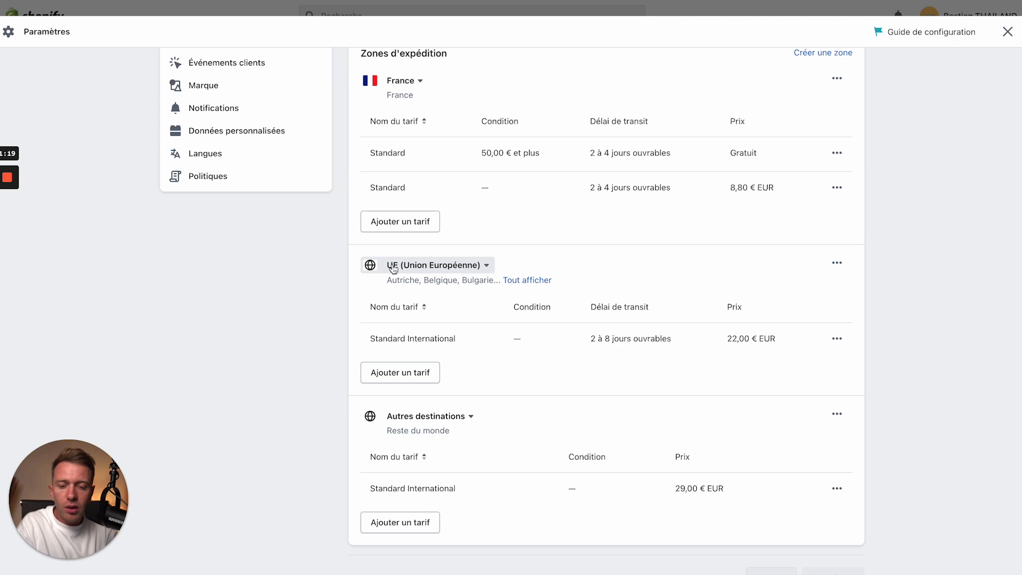
{"action": "scroll", "coordinate": [460, 270], "scroll_direction": "down", "scroll_amount": 3}
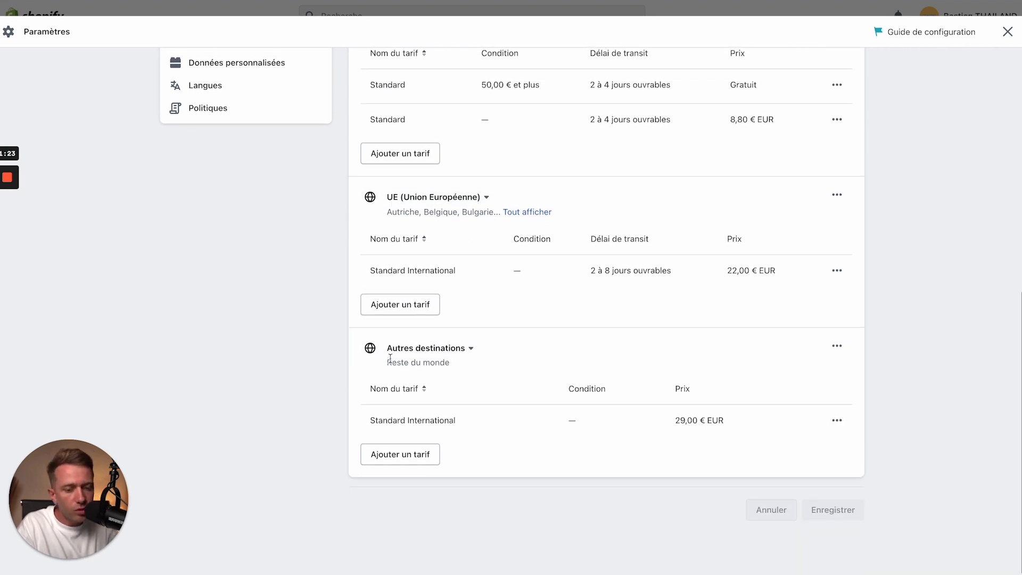
{"action": "scroll", "coordinate": [391, 359], "scroll_direction": "up", "scroll_amount": 10}
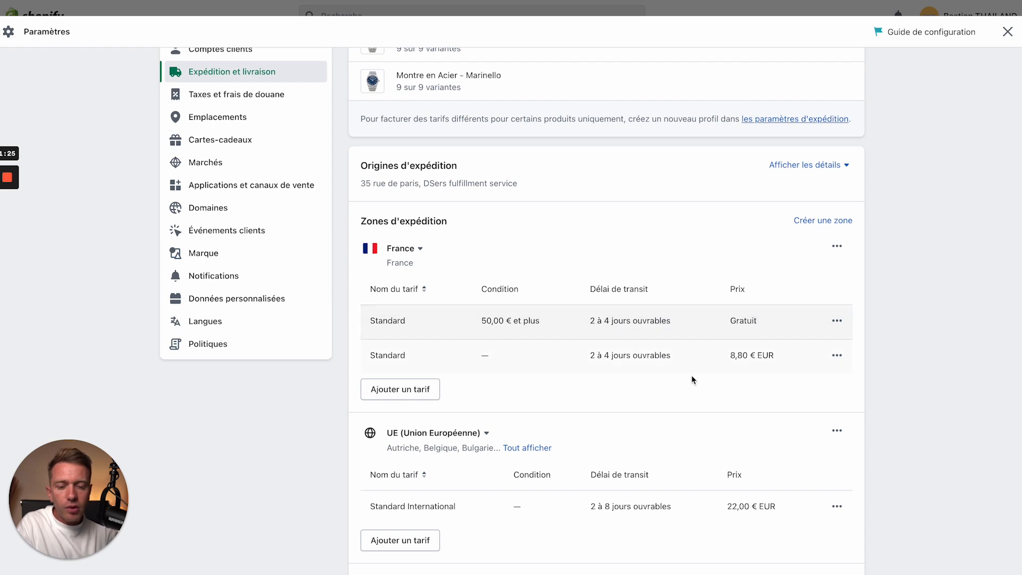
{"action": "scroll", "coordinate": [691, 383], "scroll_direction": "down", "scroll_amount": 2}
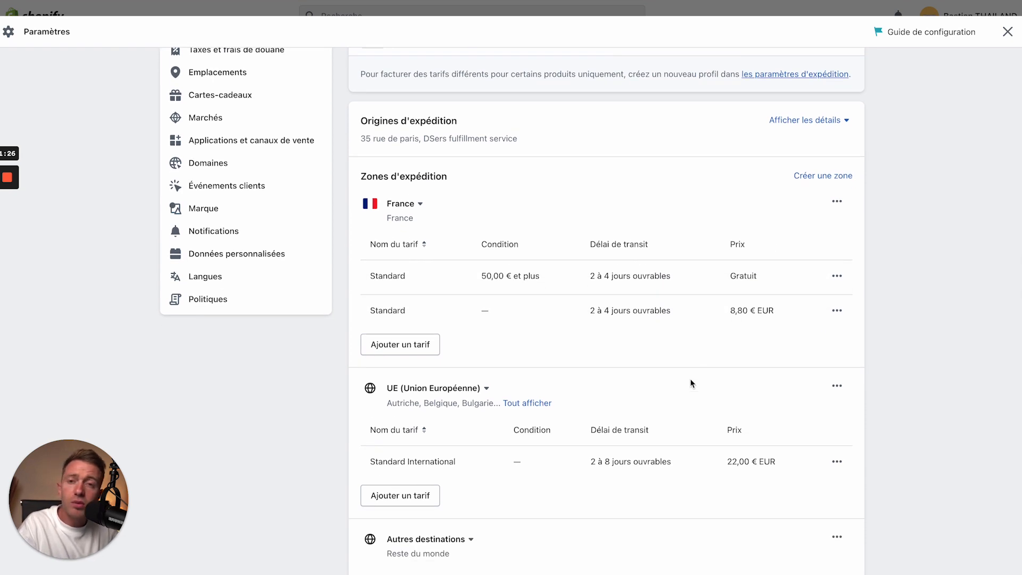
Delete the France, UE (Union Européenne) and Autres destinations shipping zones and save the profile.
{"action": "left_click", "coordinate": [836, 201]}
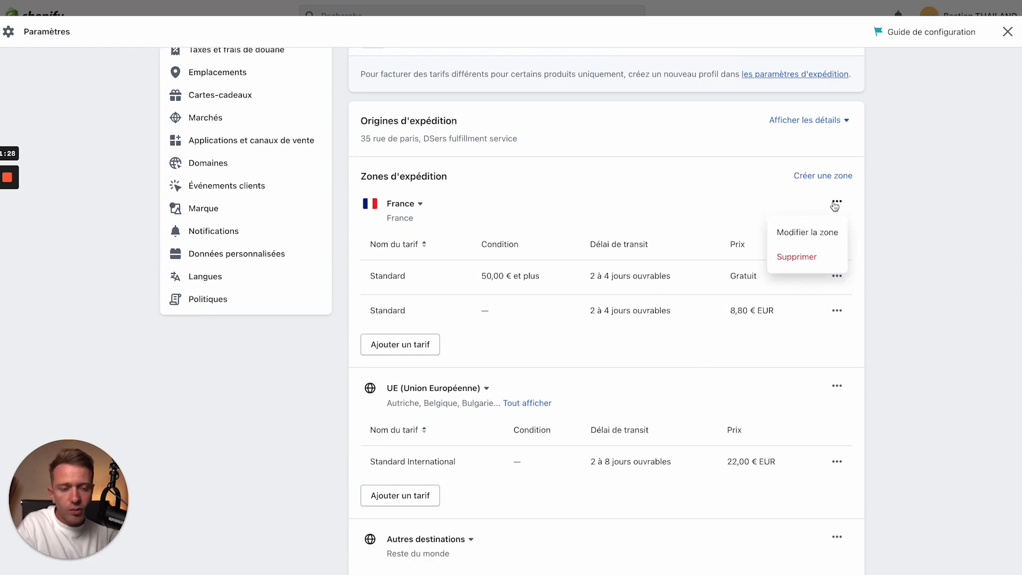
{"action": "left_click", "coordinate": [797, 256]}
{"action": "left_click", "coordinate": [837, 201]}
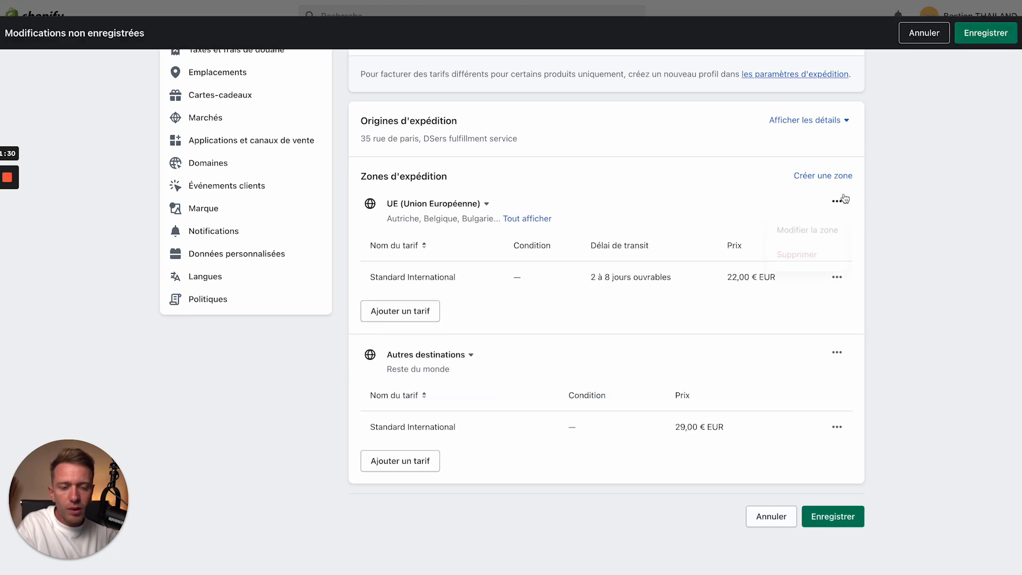
{"action": "left_click", "coordinate": [798, 257]}
{"action": "left_click", "coordinate": [836, 343]}
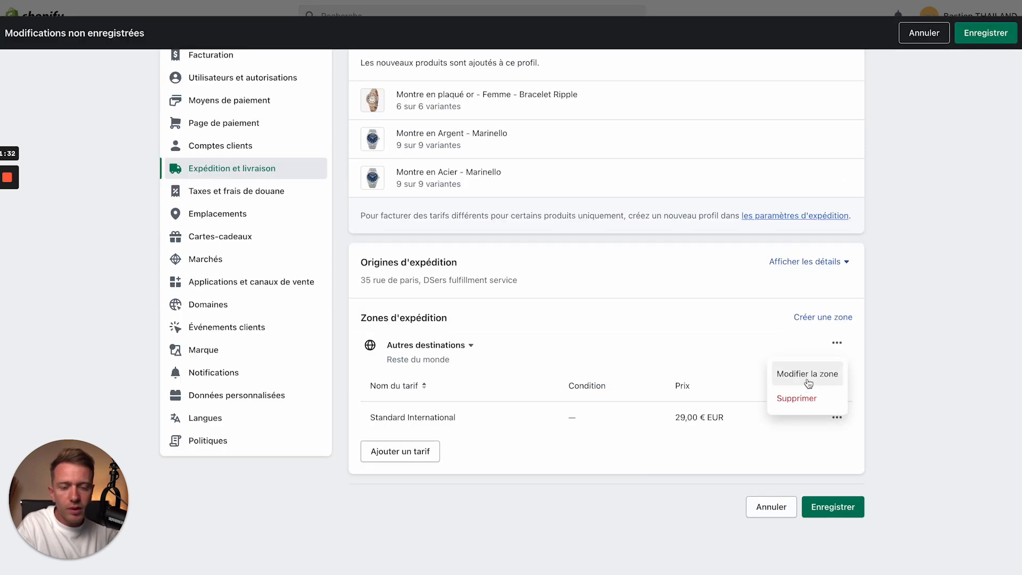
{"action": "left_click", "coordinate": [796, 399]}
{"action": "left_click", "coordinate": [831, 506]}
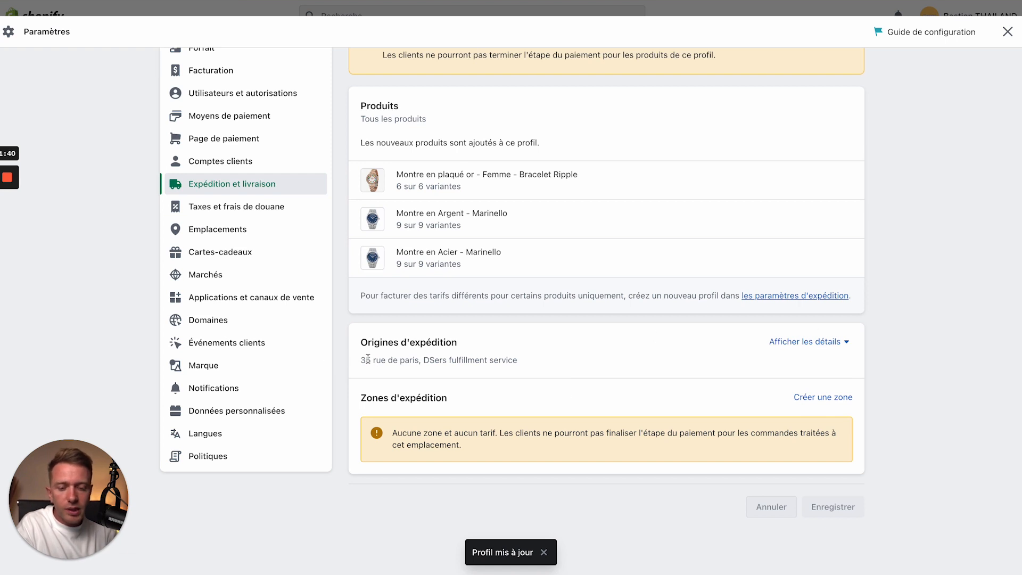
{"action": "left_click_drag", "start_coordinate": [365, 360], "coordinate": [478, 359]}
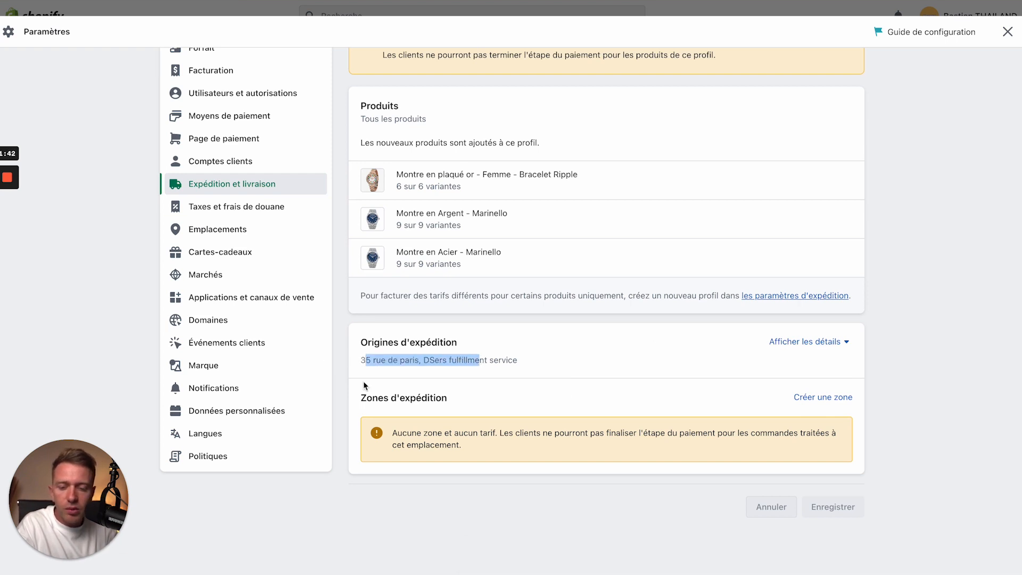
{"action": "left_click", "coordinate": [415, 394]}
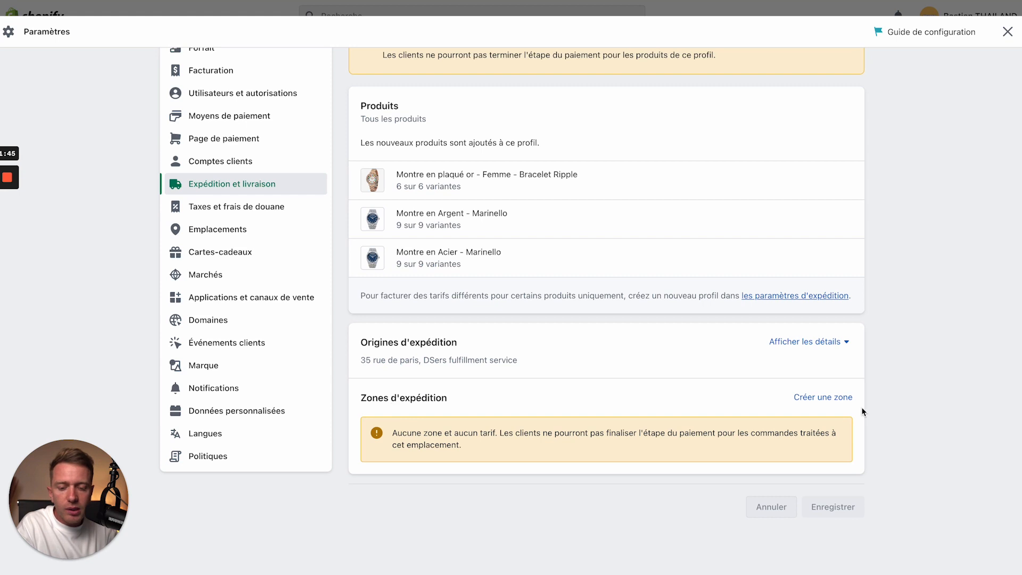
Create a shipping zone named France that covers only the country France.
{"action": "left_click", "coordinate": [824, 398]}
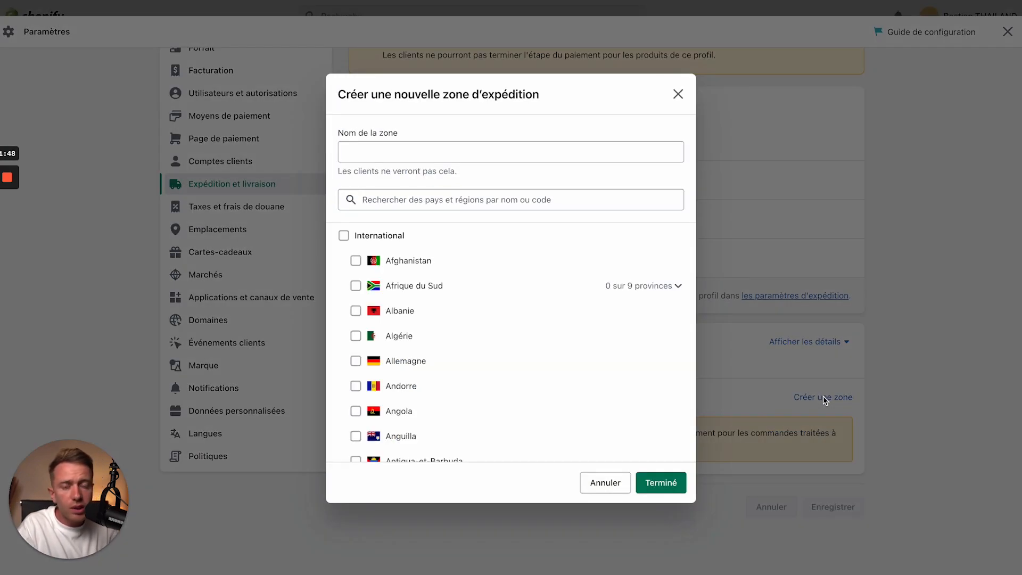
{"action": "left_click", "coordinate": [476, 154]}
{"action": "type", "text": "France"}
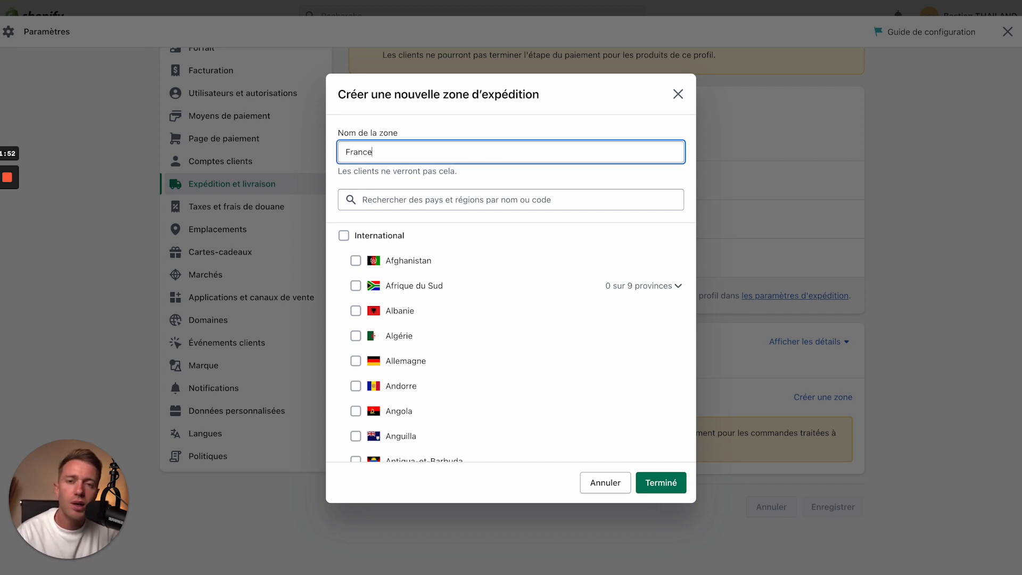
{"action": "left_click", "coordinate": [368, 198]}
{"action": "type", "text": "france"}
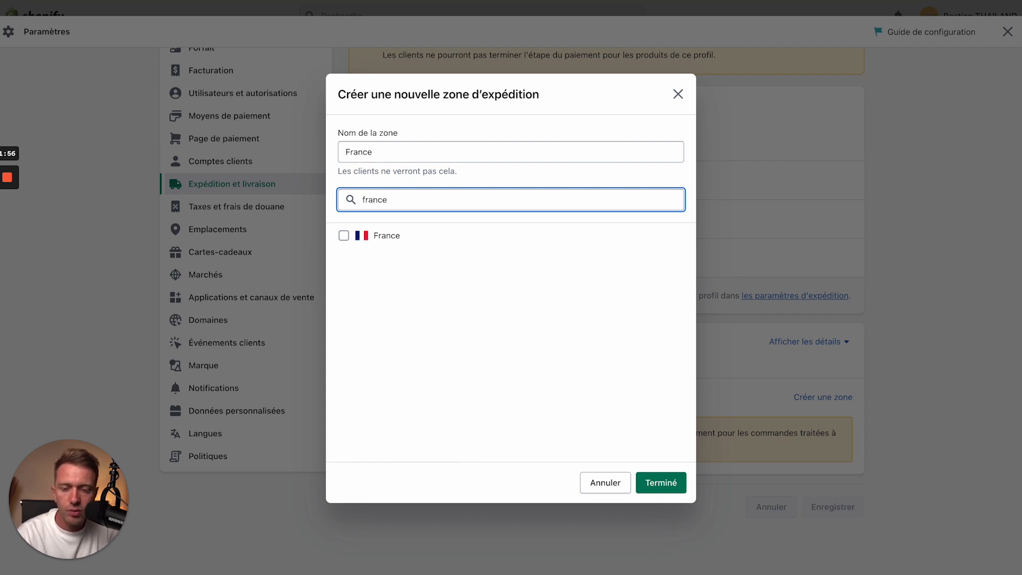
{"action": "left_click", "coordinate": [343, 236]}
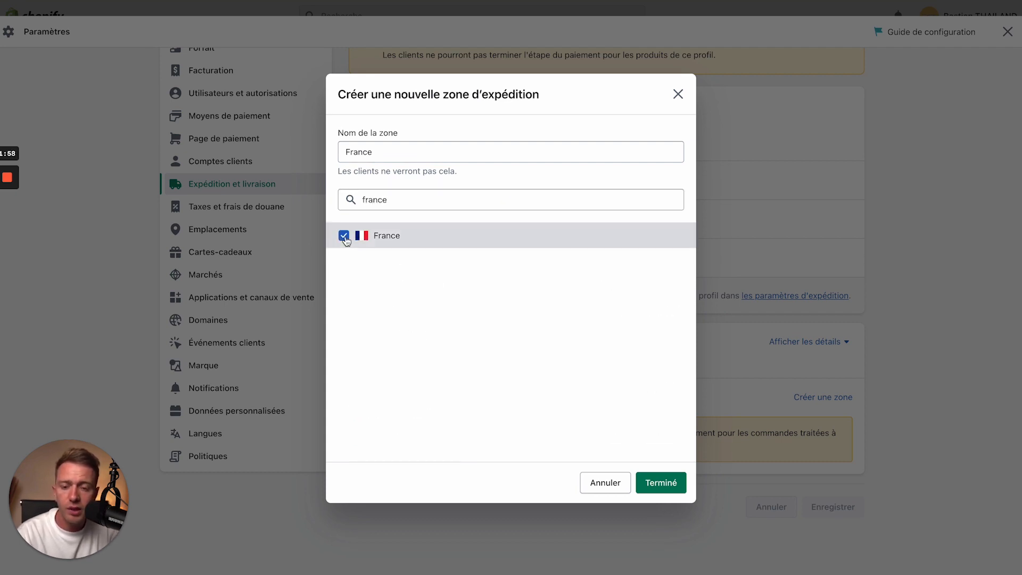
{"action": "left_click", "coordinate": [659, 487]}
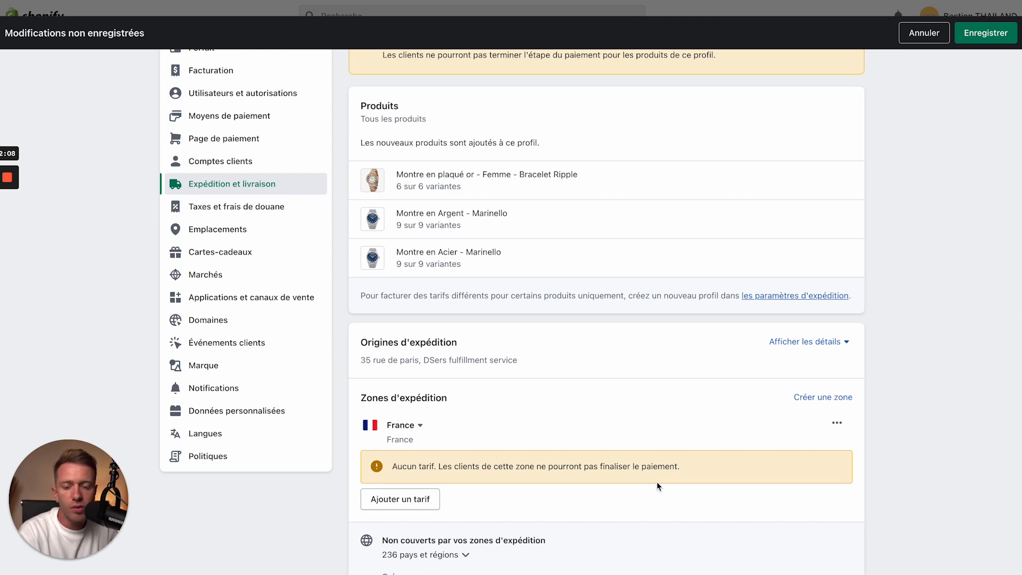
Start a custom shipping rate for the France zone and name it Livraison standard.
{"action": "scroll", "coordinate": [659, 487], "scroll_direction": "down", "scroll_amount": 3}
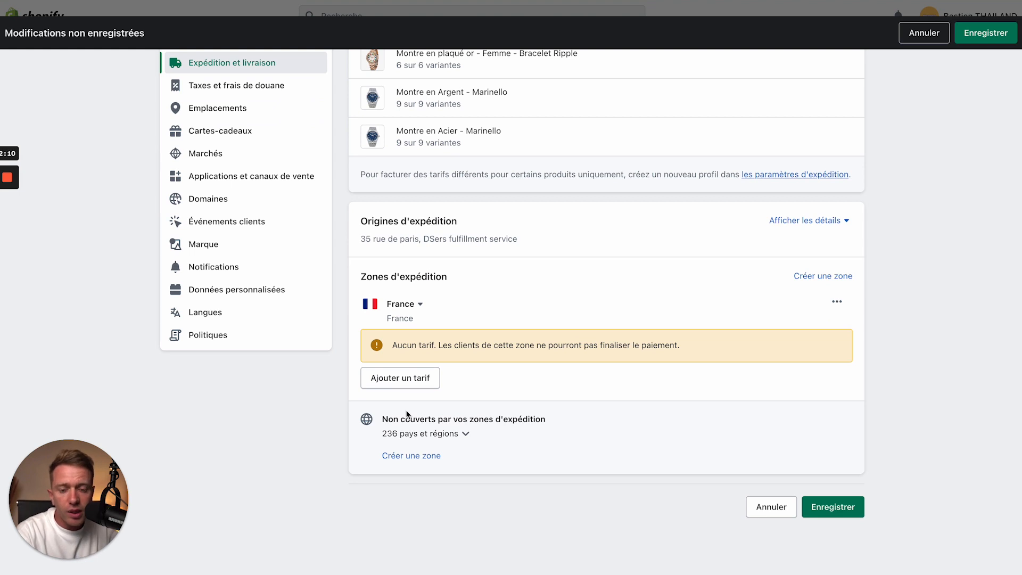
{"action": "left_click", "coordinate": [385, 378]}
{"action": "left_click", "coordinate": [396, 292]}
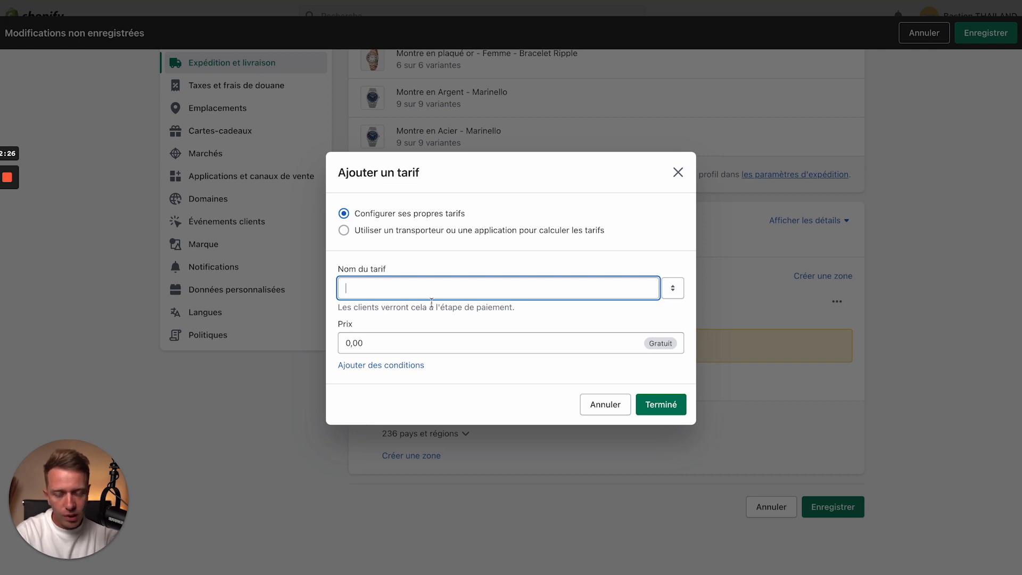
{"action": "type", "text": "Livraison "}
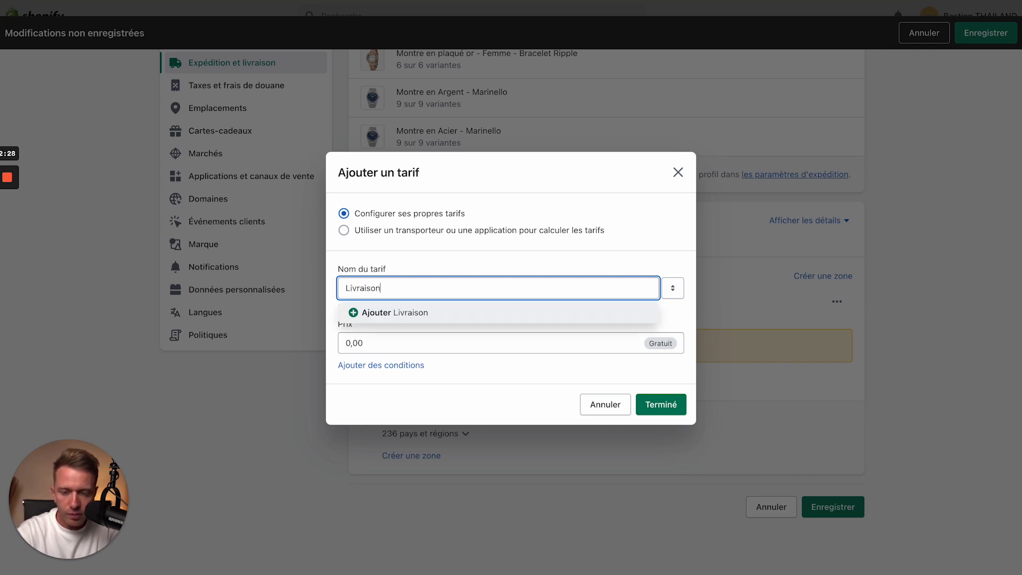
{"action": "type", "text": "standard"}
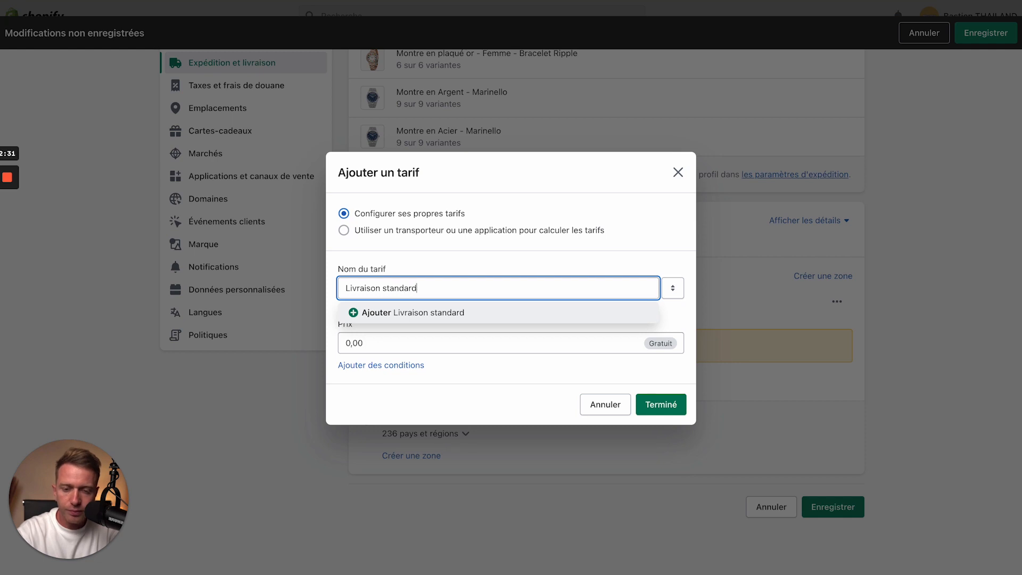
{"action": "left_click", "coordinate": [437, 315]}
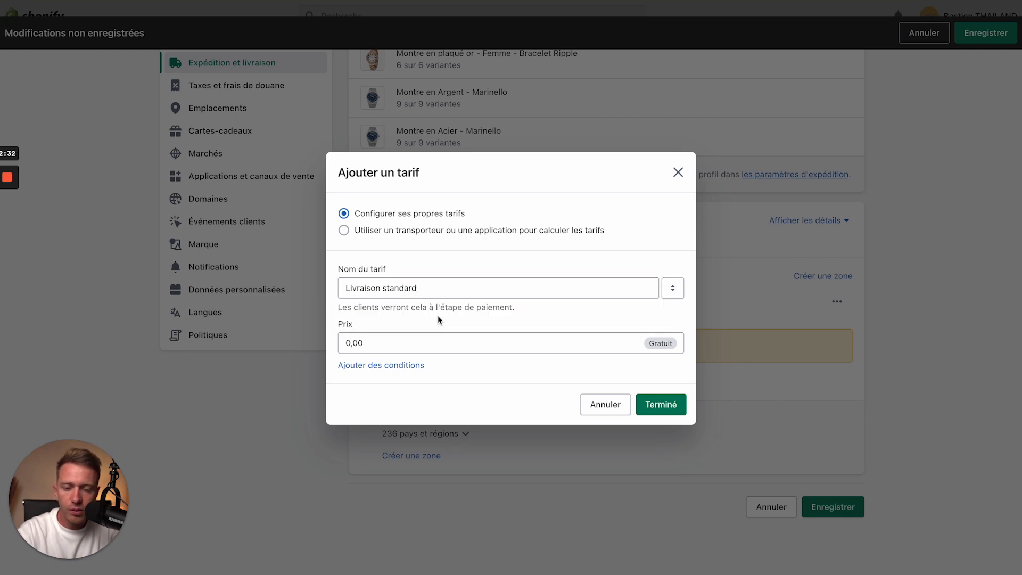
Set the Livraison standard rate's price to 9,90 € and add it to the France zone.
{"action": "left_click", "coordinate": [351, 345]}
{"action": "key", "text": "BackSpace"}
{"action": "type", "text": "9"}
{"action": "key", "text": "BackSpace"}
{"action": "type", "text": "9,90"}
{"action": "left_click", "coordinate": [542, 371]}
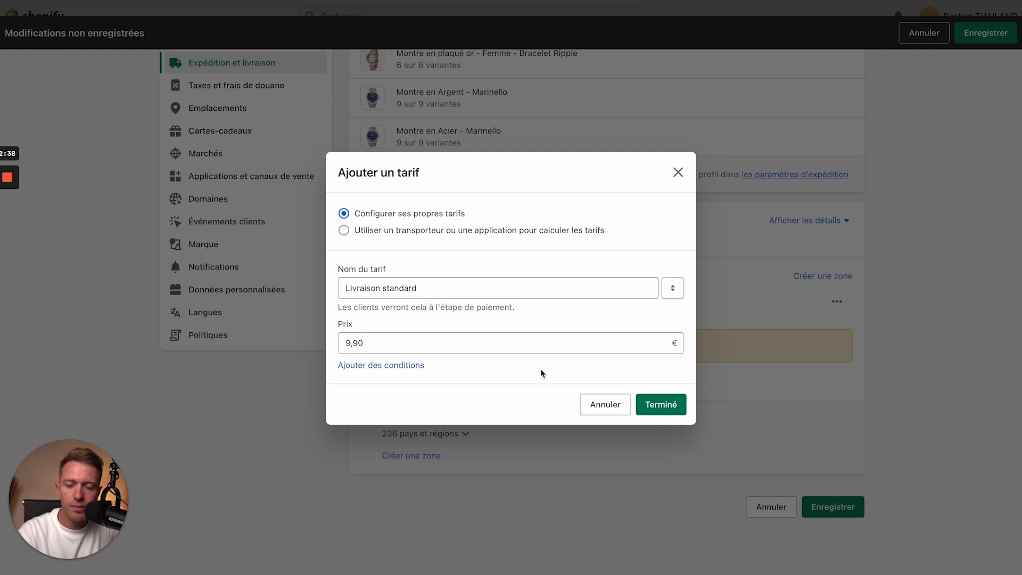
{"action": "left_click", "coordinate": [660, 404]}
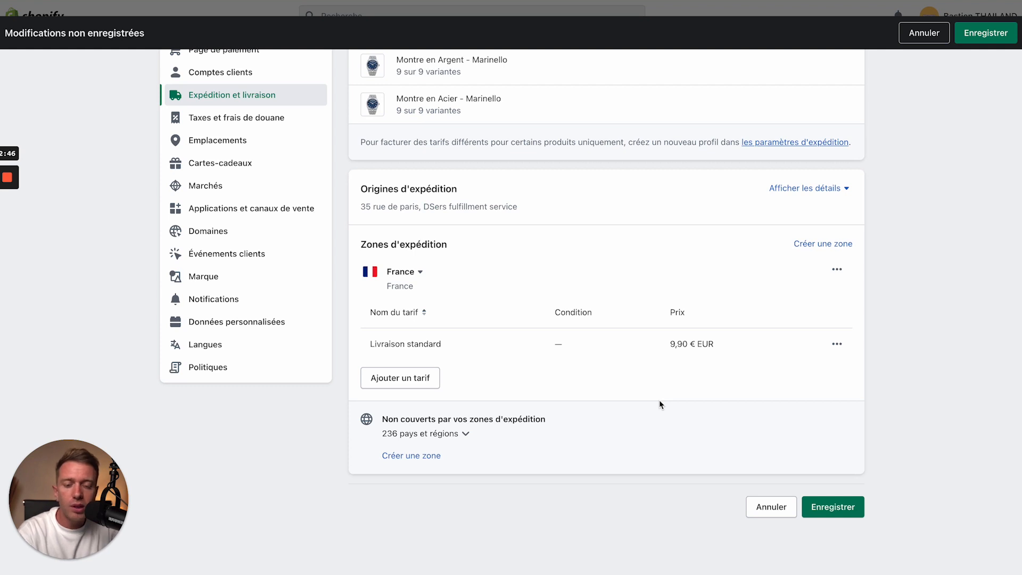
Start a second custom rate for the France zone and name it Livraison express.
{"action": "left_click", "coordinate": [400, 378]}
{"action": "left_click", "coordinate": [396, 281]}
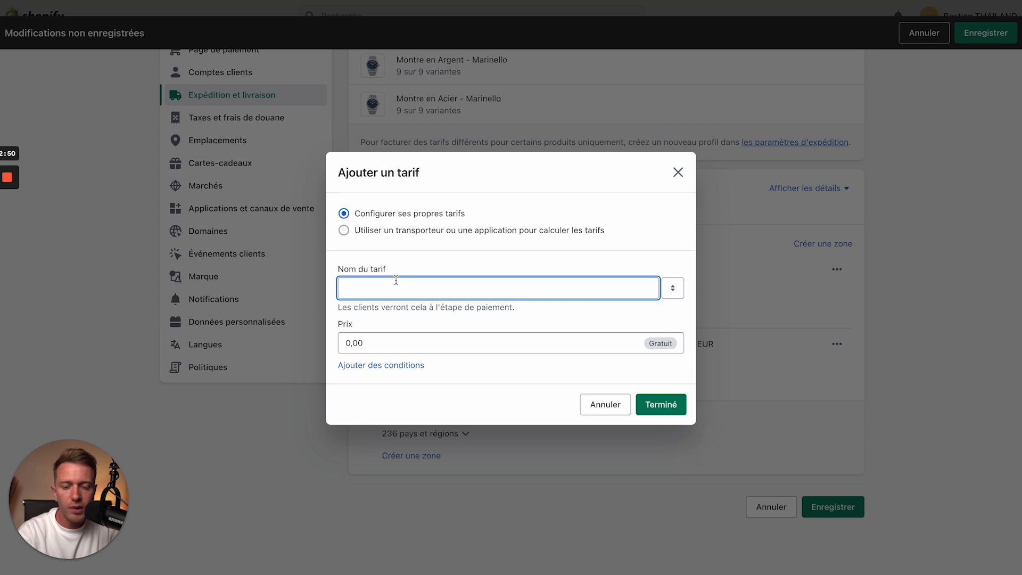
{"action": "type", "text": "Liv"}
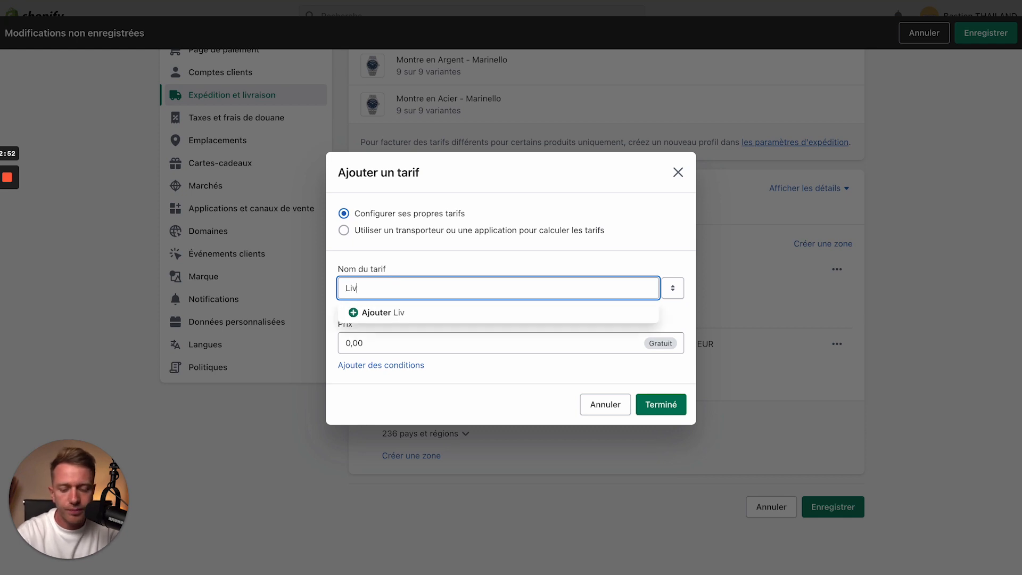
{"action": "type", "text": "raison express"}
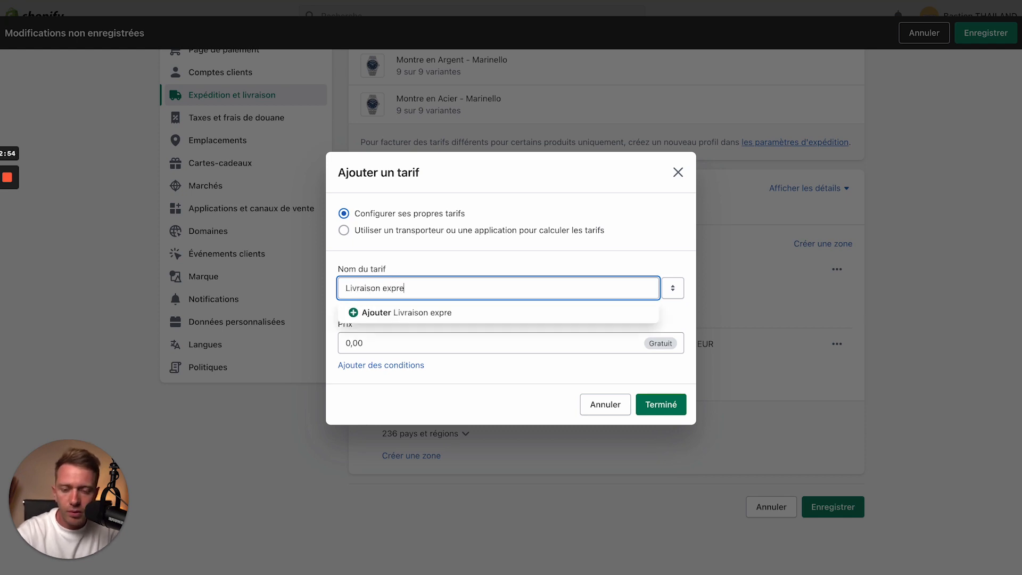
{"action": "left_click", "coordinate": [395, 309]}
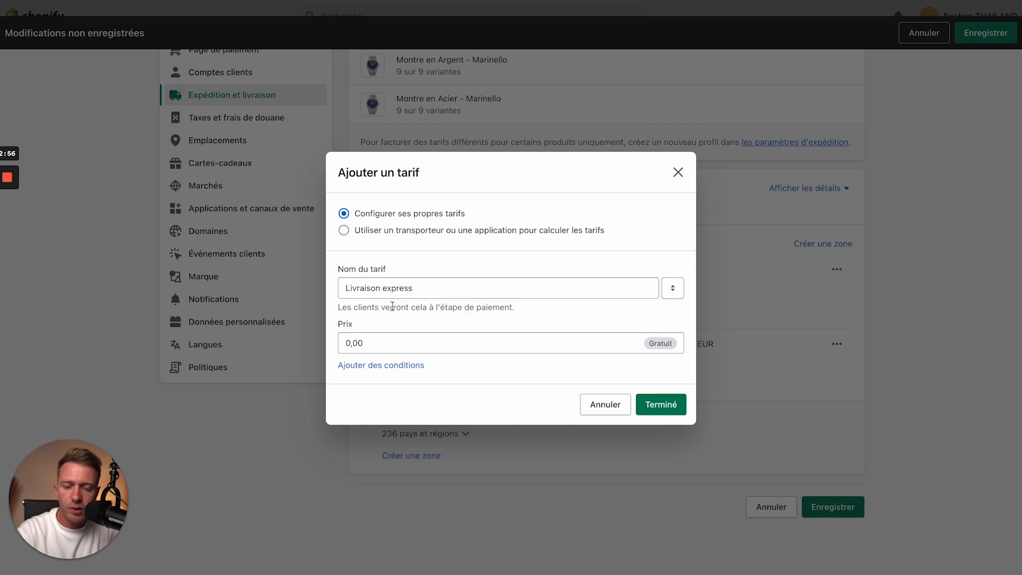
Set the Livraison express rate's price to 14,90 € and add it to the France zone.
{"action": "left_click", "coordinate": [349, 343]}
{"action": "type", "text": "1"}
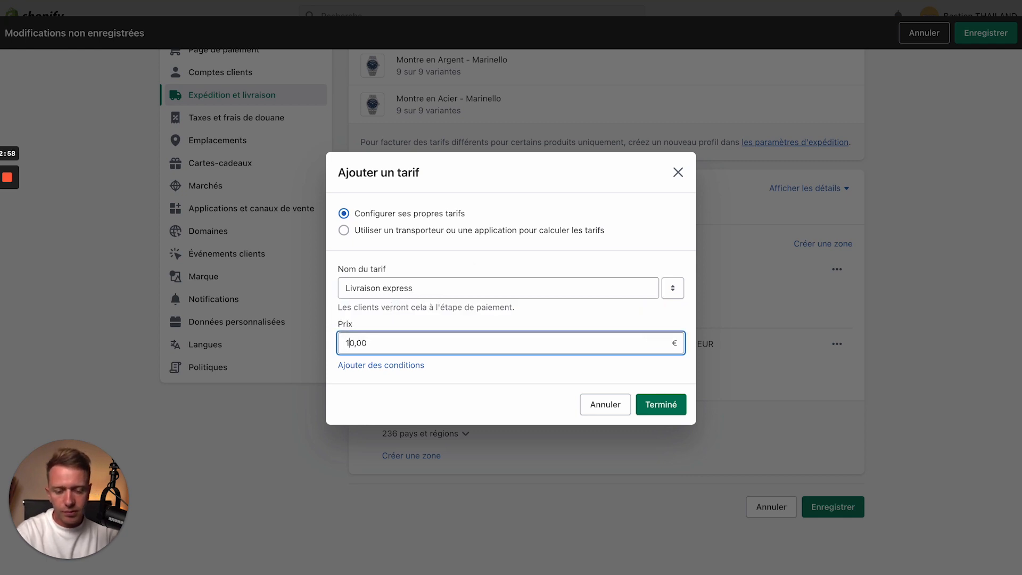
{"action": "key", "text": "Delete"}
{"action": "type", "text": "4"}
{"action": "key", "text": "Right"}
{"action": "key", "text": "Delete"}
{"action": "type", "text": "9"}
{"action": "left_click", "coordinate": [661, 408]}
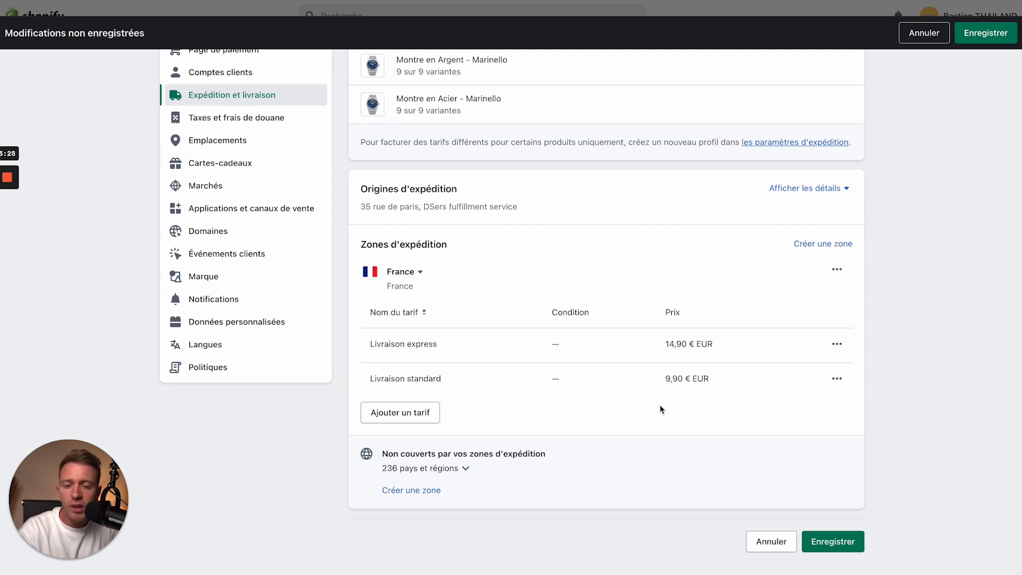
Start another custom shipping rate for the France zone and name it Livraison standard heavy.
{"action": "left_click", "coordinate": [407, 411]}
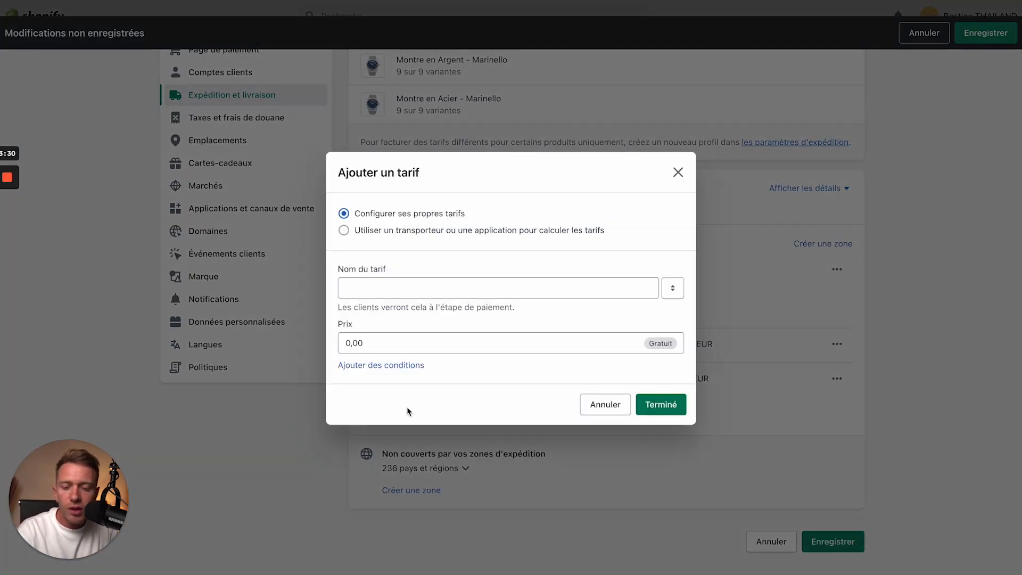
{"action": "left_click", "coordinate": [390, 294]}
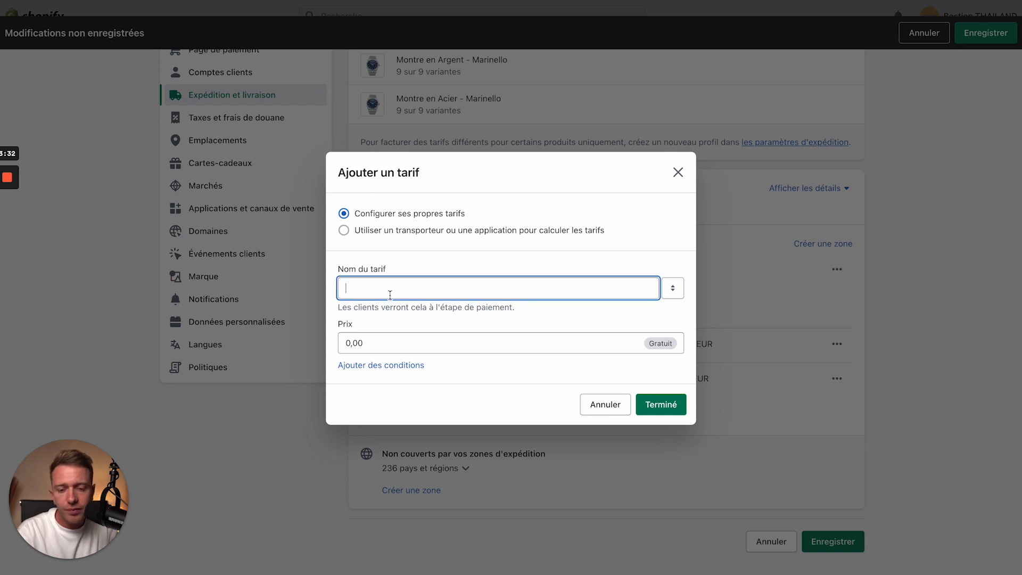
{"action": "type", "text": "Livra"}
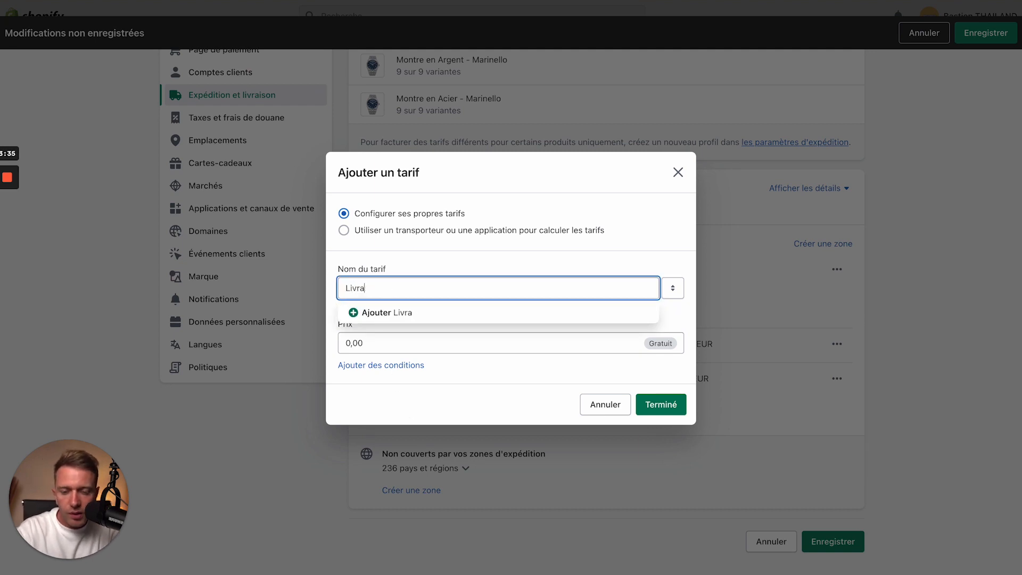
{"action": "type", "text": "ison standard"}
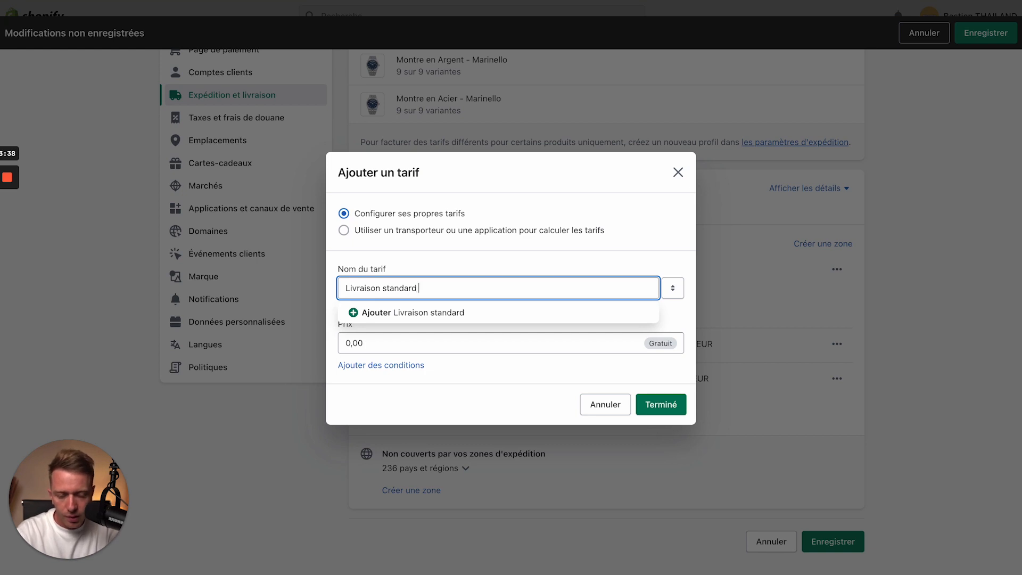
{"action": "type", "text": " heavy"}
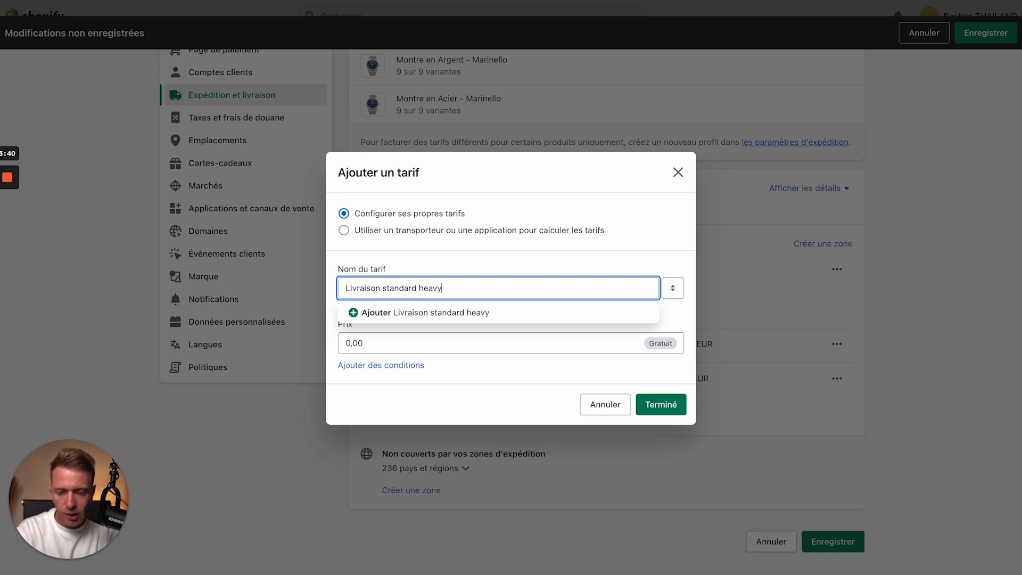
{"action": "left_click", "coordinate": [405, 313]}
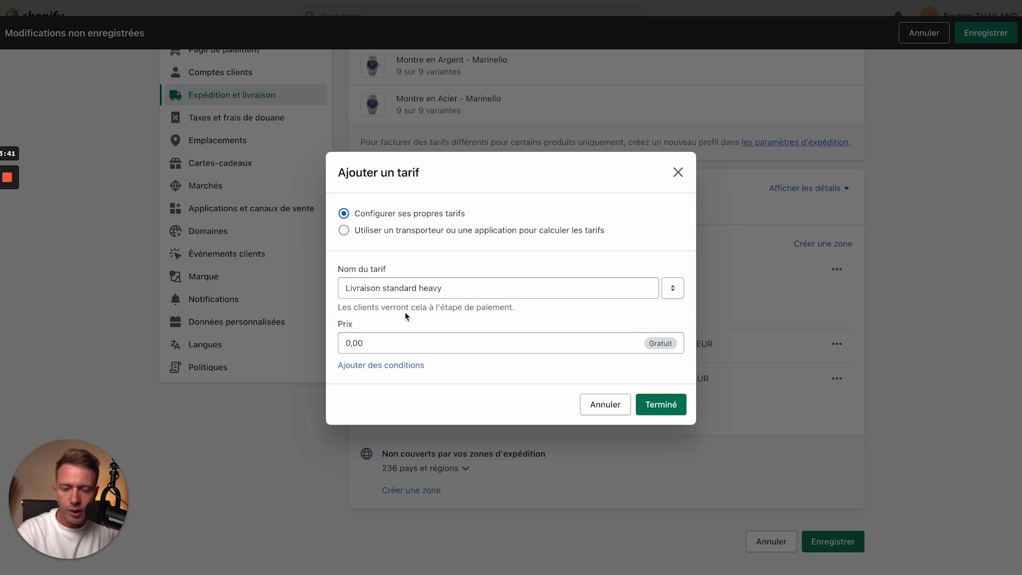
Set the Livraison standard heavy rate's price to 14,90 €.
{"action": "left_click", "coordinate": [350, 344]}
{"action": "key", "text": "BackSpace"}
{"action": "type", "text": "14,90"}
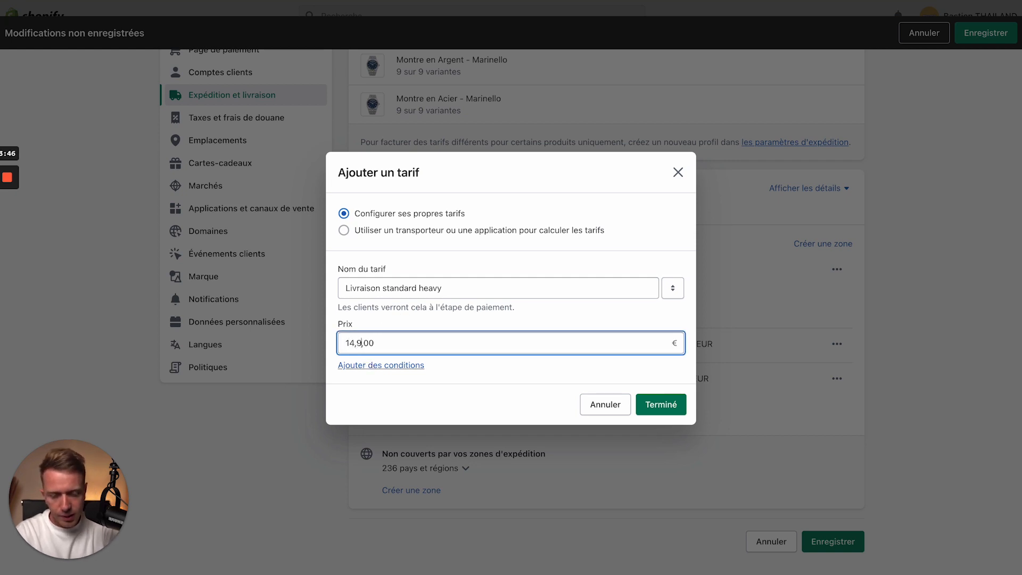
{"action": "key", "text": "BackSpace"}
{"action": "key", "text": "BackSpace"}
{"action": "key", "text": "BackSpace"}
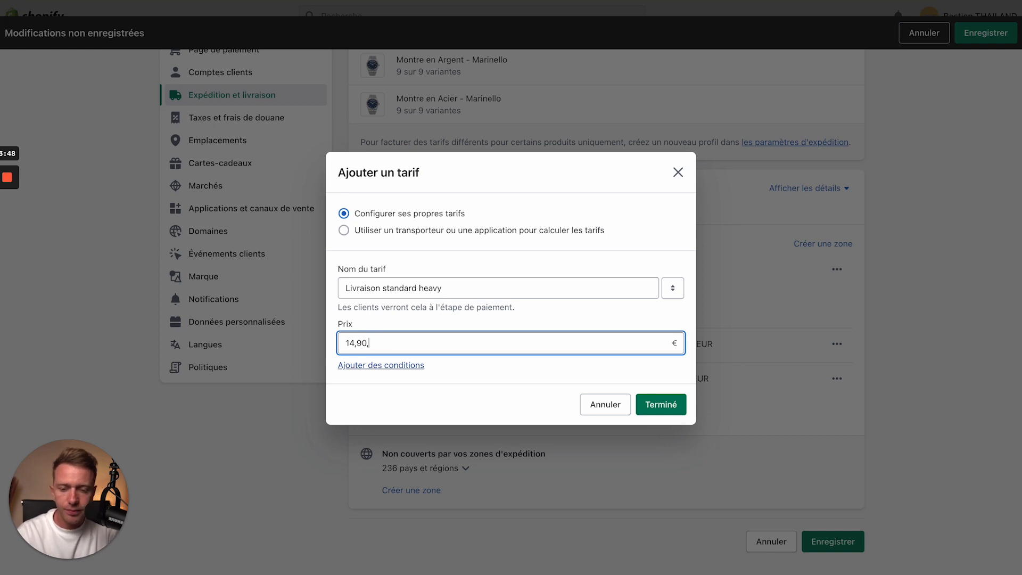
{"action": "left_click", "coordinate": [402, 322]}
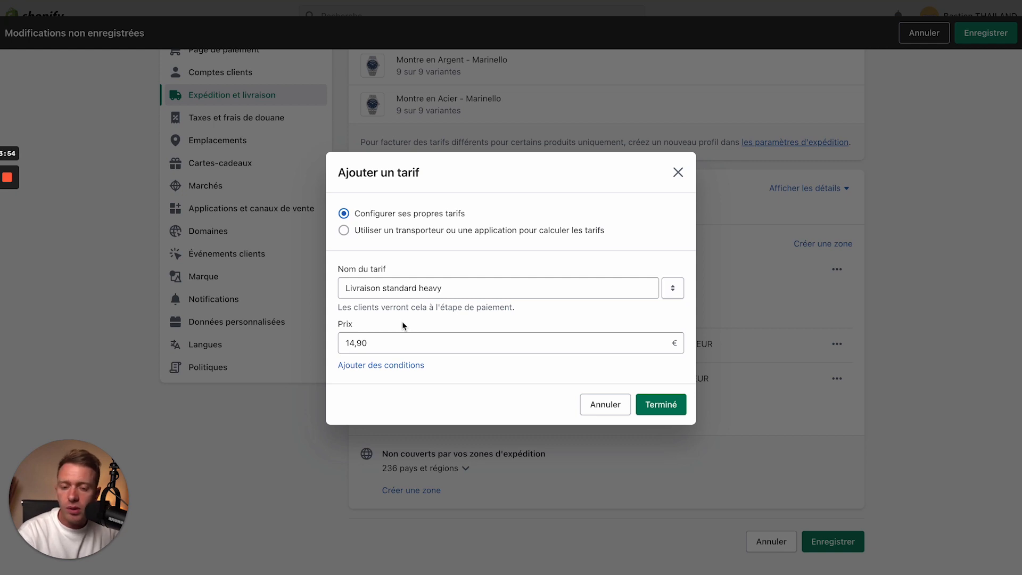
Add an item-weight condition of 3 to 6 kg to the Livraison standard heavy rate and add the rate to the France zone.
{"action": "left_click", "coordinate": [376, 366]}
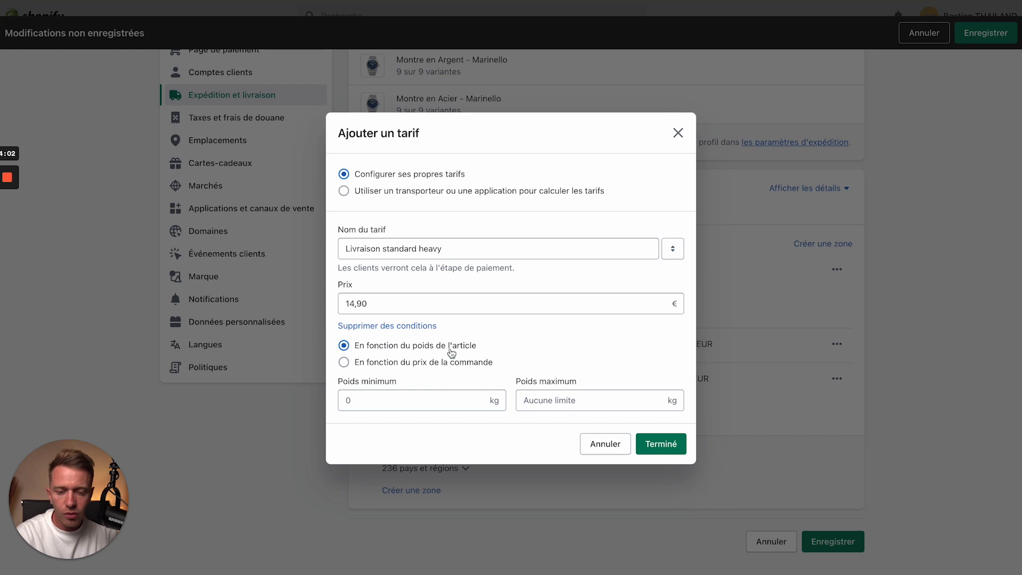
{"action": "left_click", "coordinate": [352, 401]}
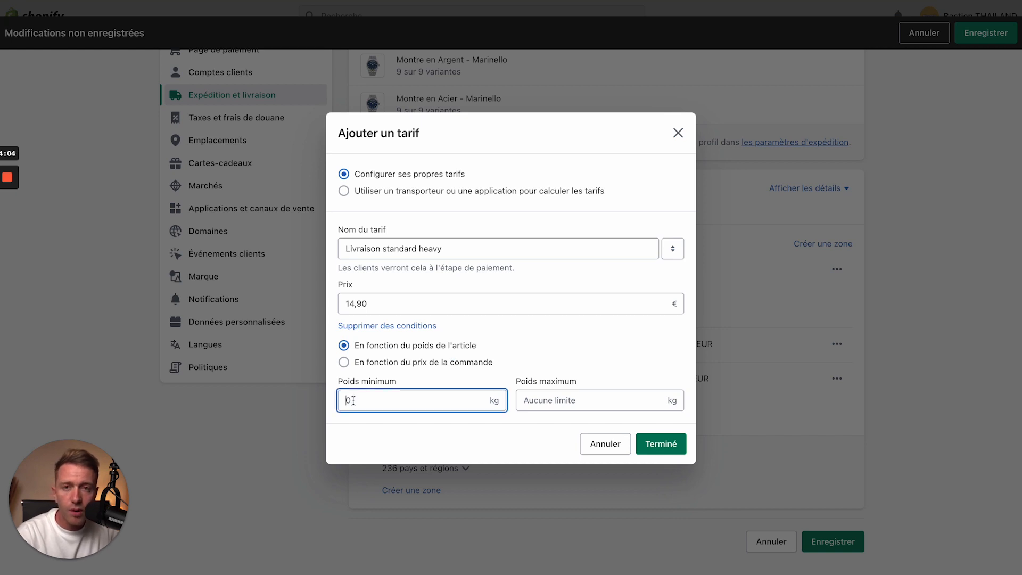
{"action": "key", "text": "BackSpace"}
{"action": "type", "text": "3"}
{"action": "left_click", "coordinate": [527, 402]}
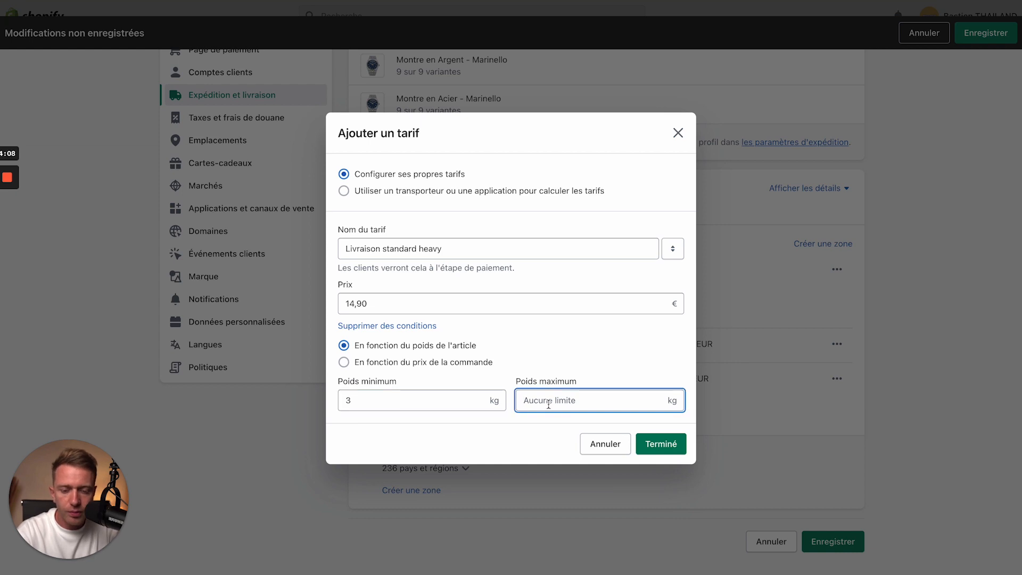
{"action": "type", "text": "6"}
{"action": "left_click", "coordinate": [663, 440]}
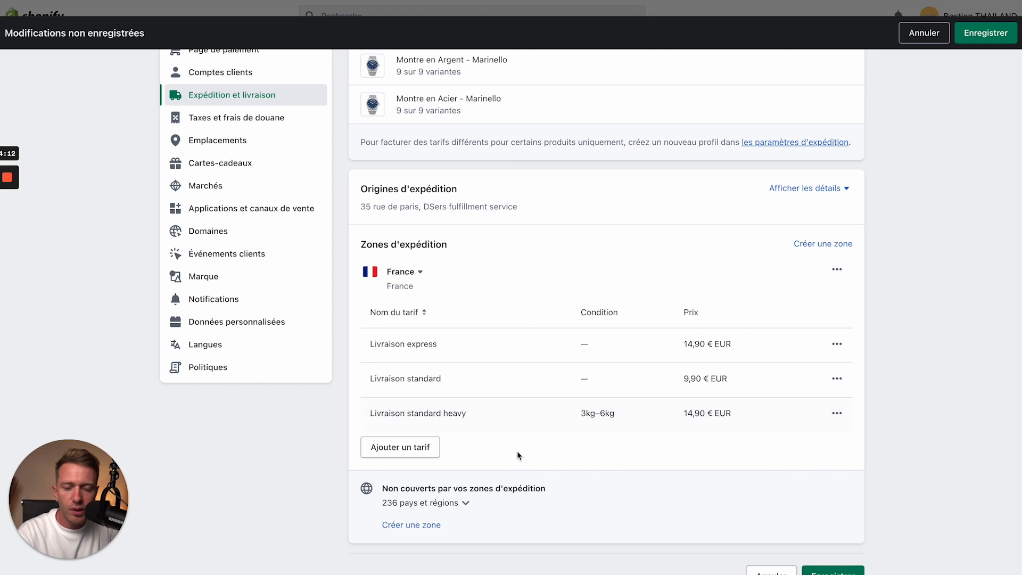
{"action": "left_click_drag", "start_coordinate": [369, 412], "coordinate": [494, 420]}
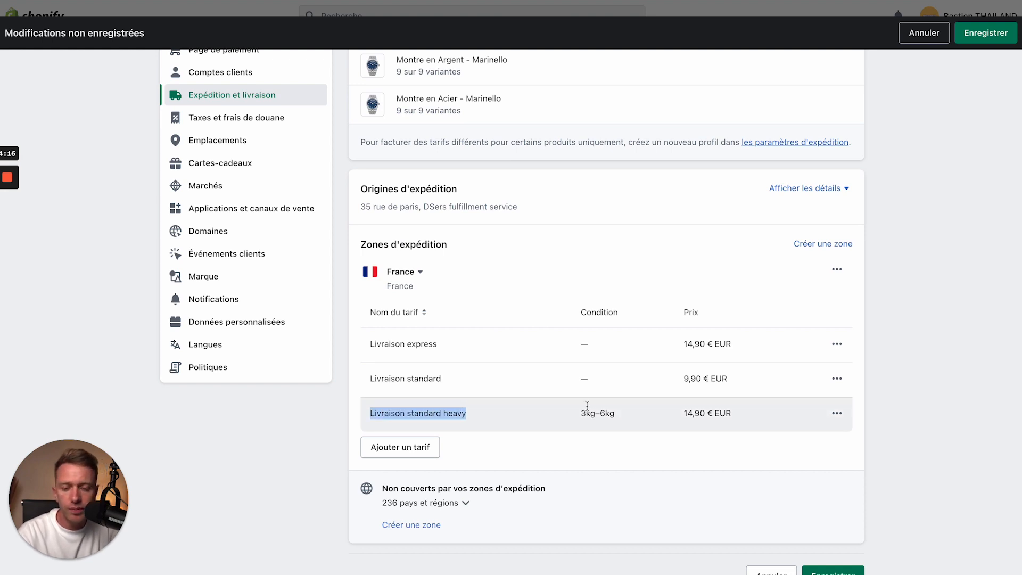
{"action": "left_click", "coordinate": [390, 410]}
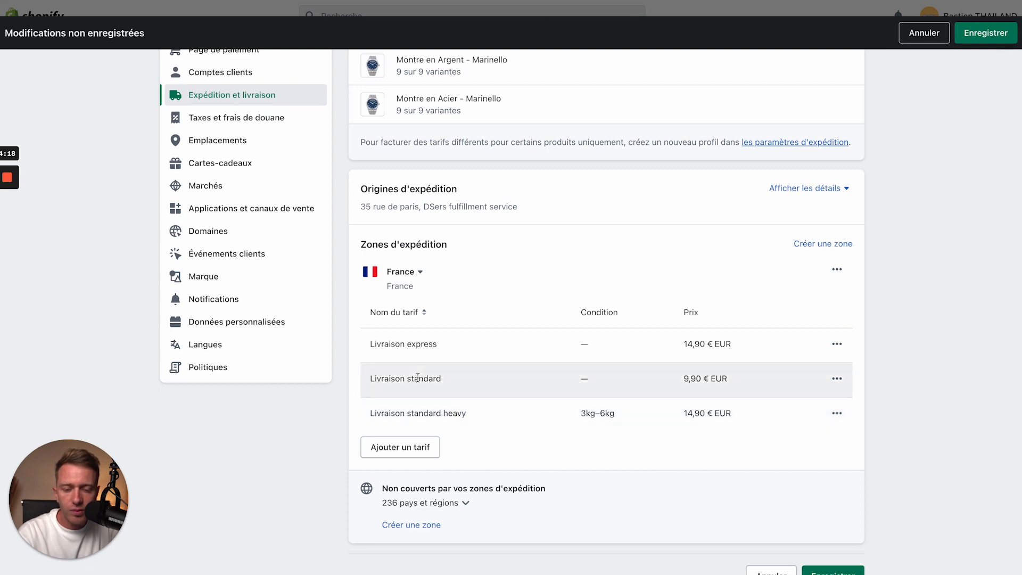
Edit the Livraison standard rate so it applies only to item weights from 0 to 3 kg.
{"action": "left_click", "coordinate": [837, 378]}
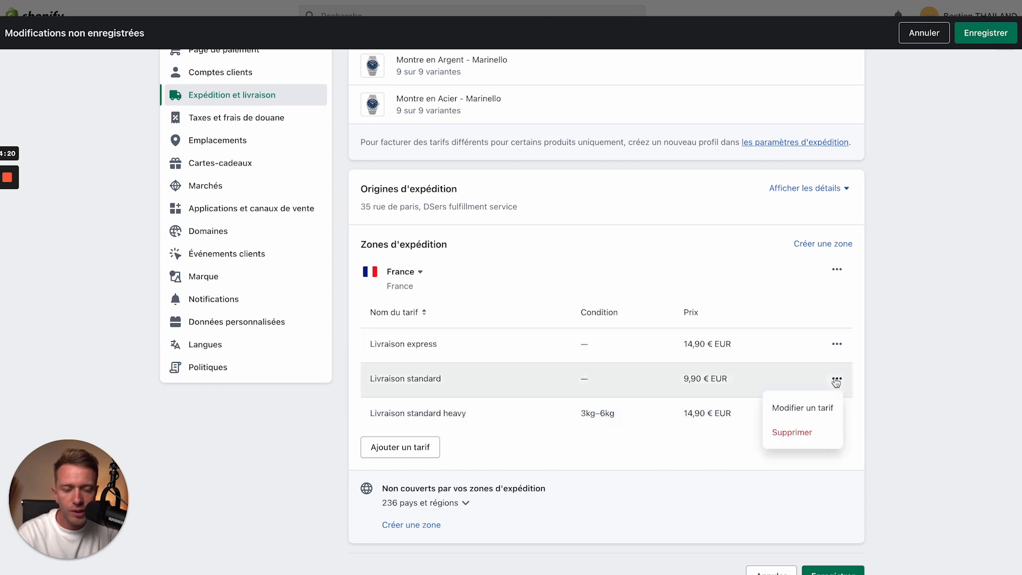
{"action": "left_click", "coordinate": [816, 407]}
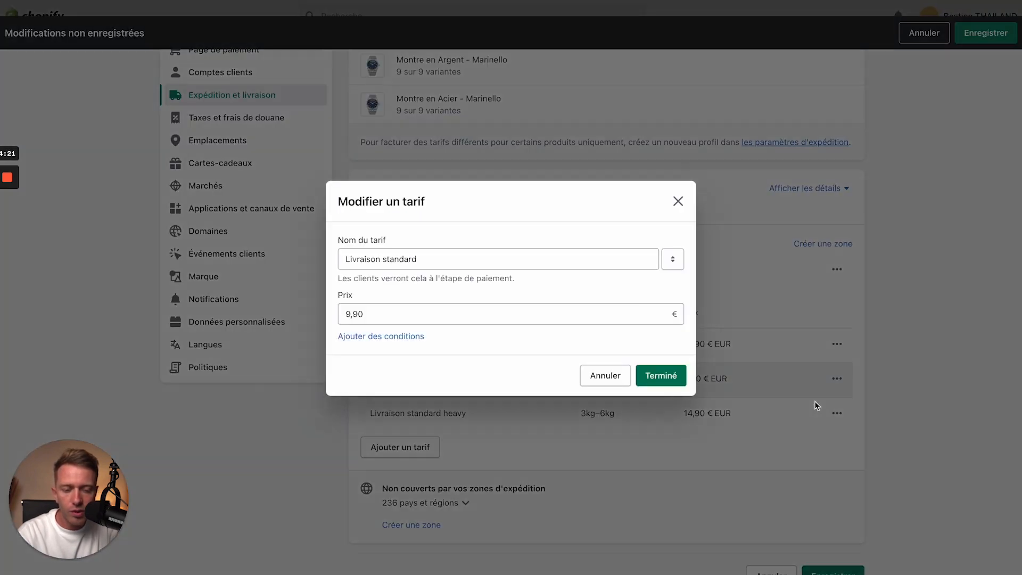
{"action": "left_click", "coordinate": [353, 336]}
{"action": "left_click", "coordinate": [367, 370]}
{"action": "type", "text": "0"}
{"action": "key", "text": "Tab"}
{"action": "type", "text": "3"}
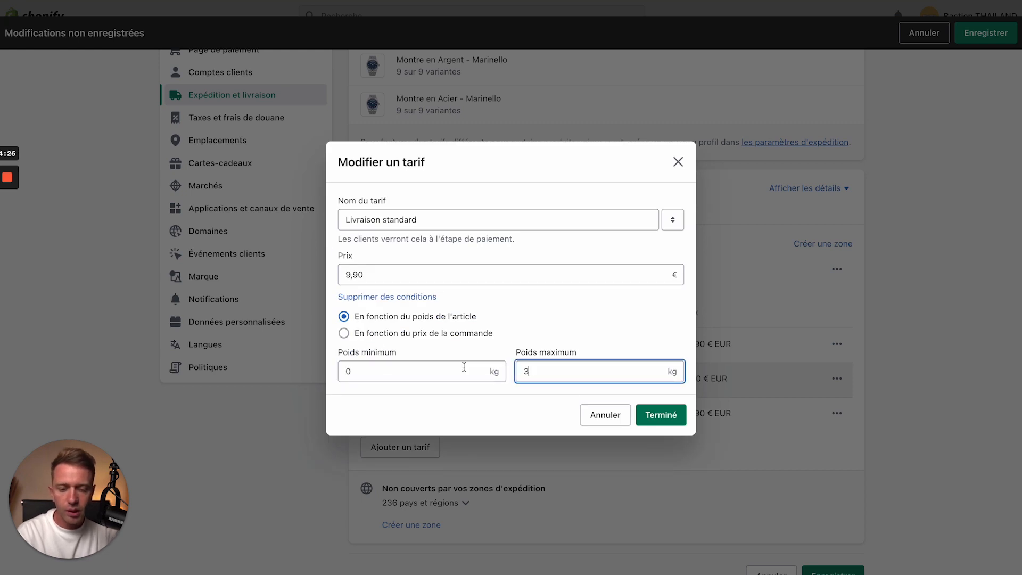
{"action": "left_click", "coordinate": [661, 420]}
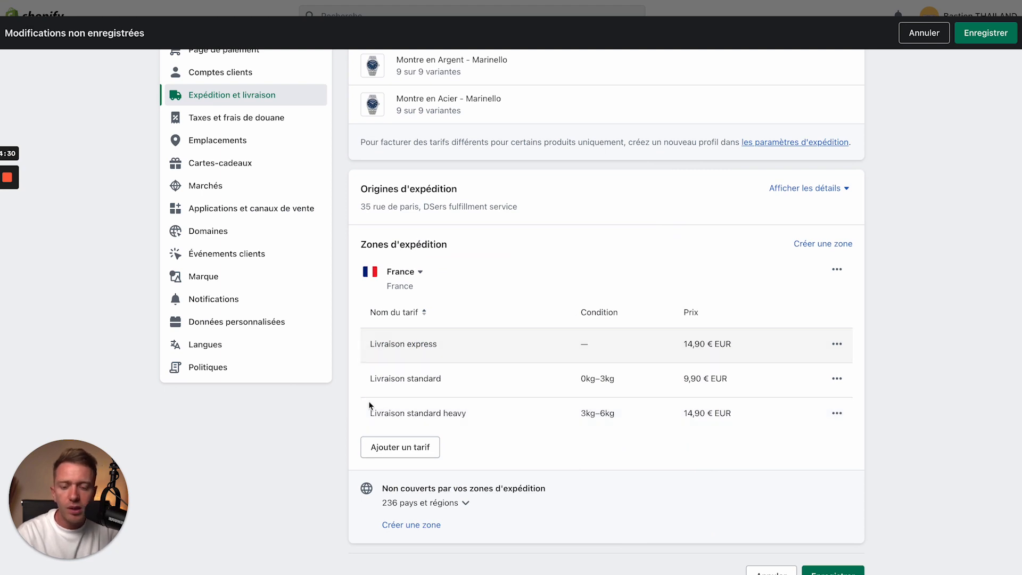
Start another custom rate for the France zone and name it Livraison standard heavy +.
{"action": "left_click", "coordinate": [421, 452]}
{"action": "left_click", "coordinate": [406, 294]}
{"action": "type", "text": "L"}
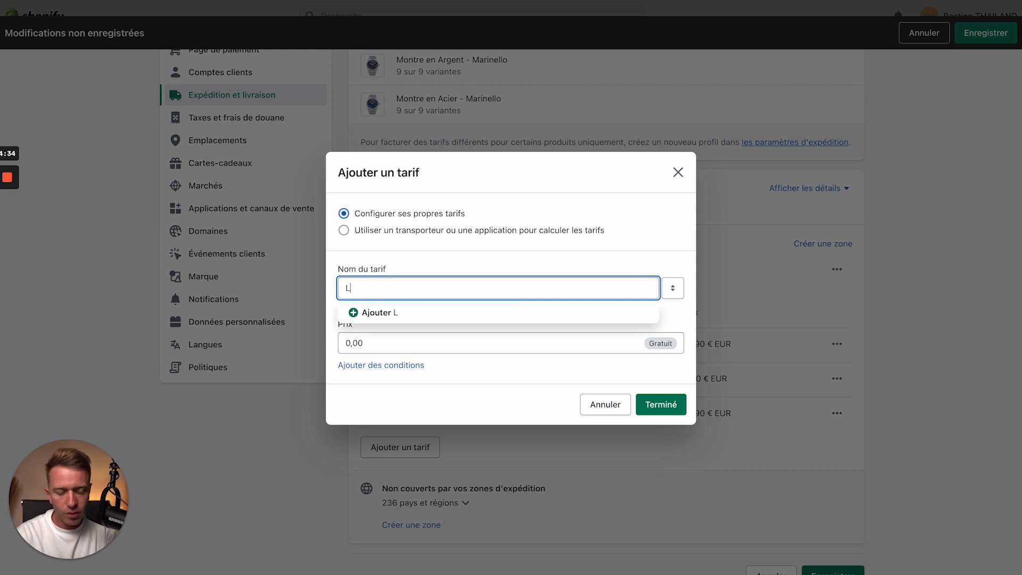
{"action": "type", "text": "ivraison s"}
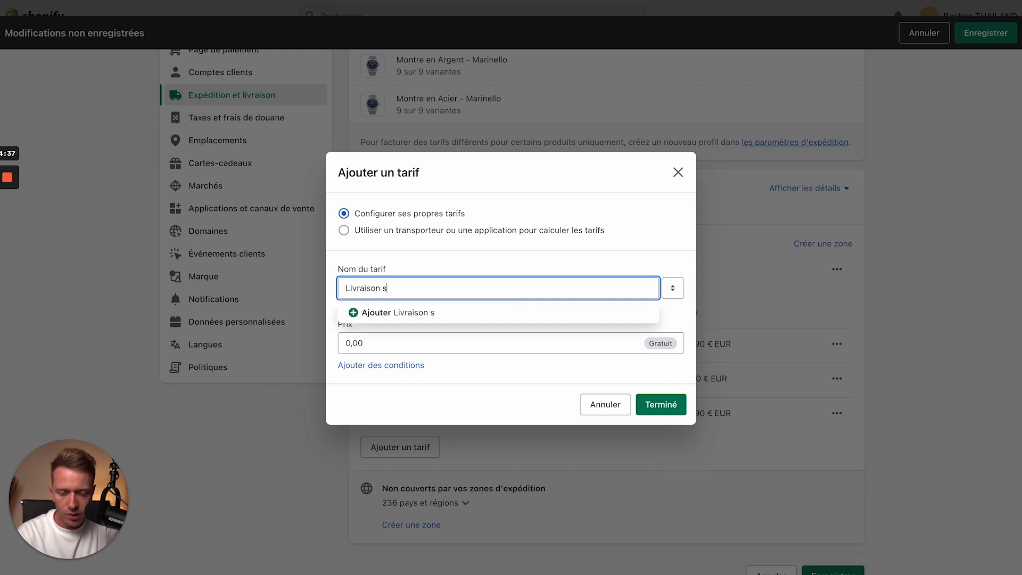
{"action": "type", "text": "tandard heavy +"}
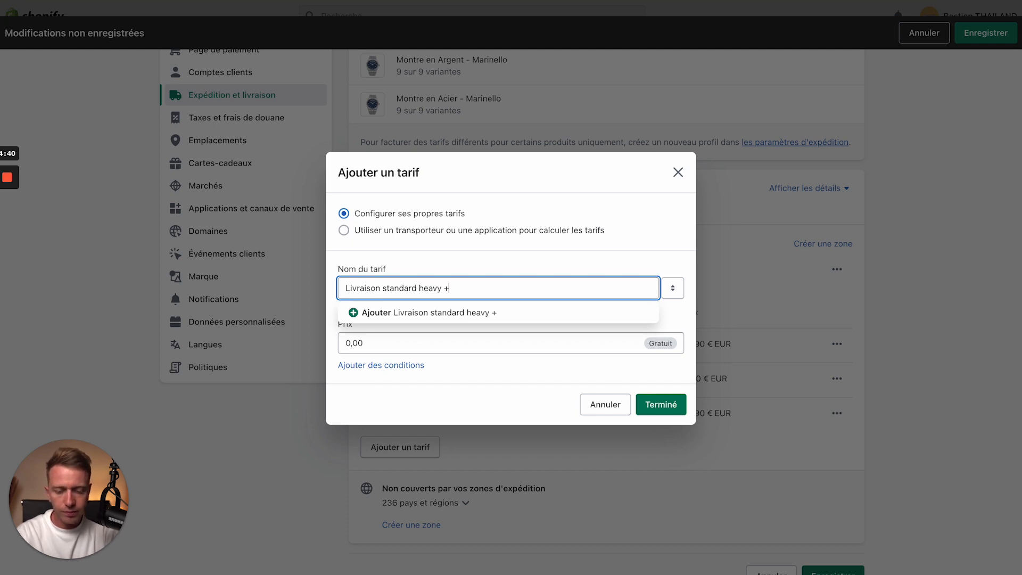
Set the Livraison standard heavy + rate's price to 19,90 €.
{"action": "left_click", "coordinate": [350, 343]}
{"action": "key", "text": "BackSpace"}
{"action": "type", "text": "19,90"}
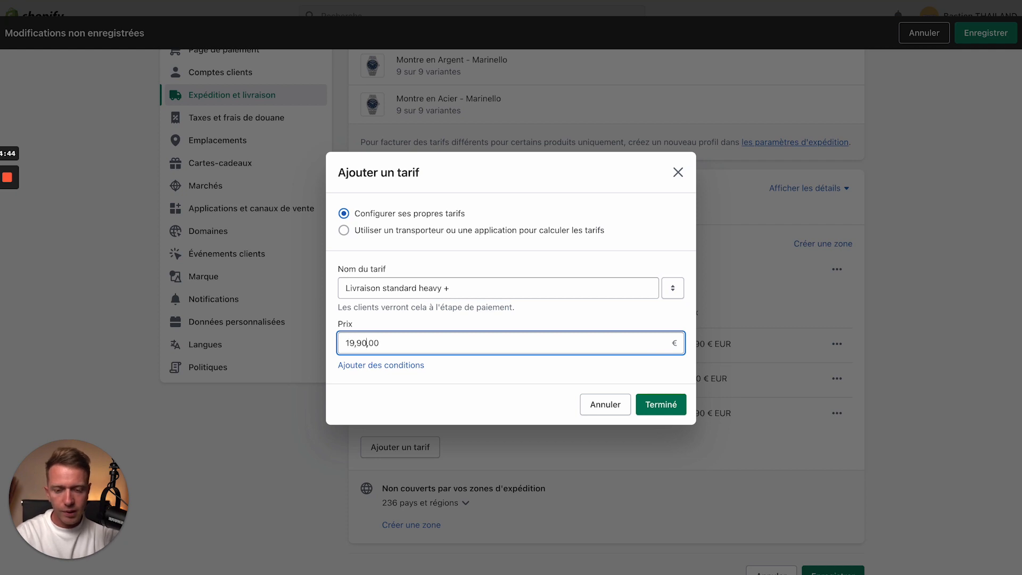
{"action": "key", "text": "Delete"}
{"action": "key", "text": "Delete"}
{"action": "key", "text": "Delete"}
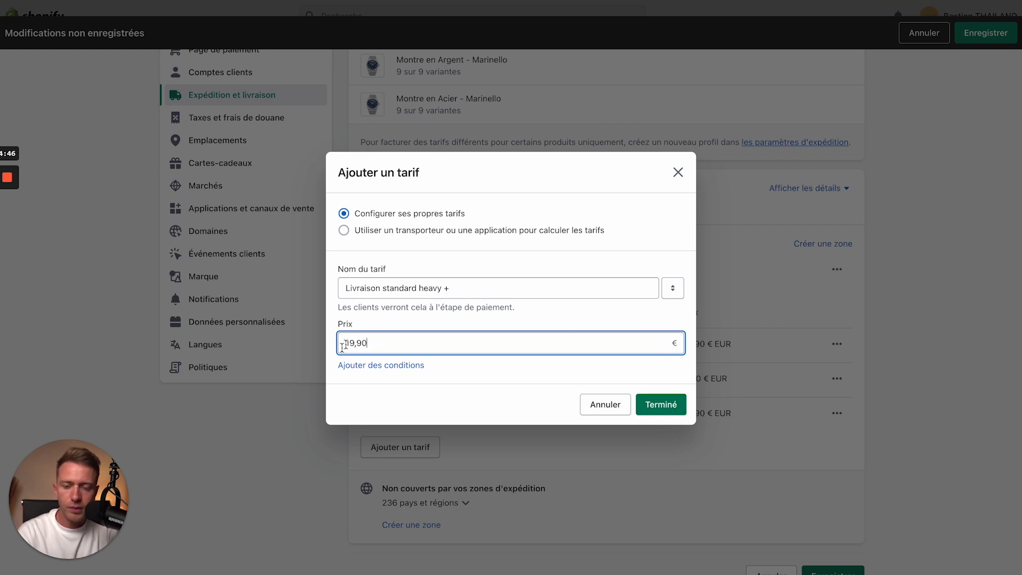
Add an item-weight condition of 6 to 50 kg to the Livraison standard heavy + rate and add the rate to the France zone.
{"action": "left_click", "coordinate": [363, 366]}
{"action": "left_click", "coordinate": [358, 400]}
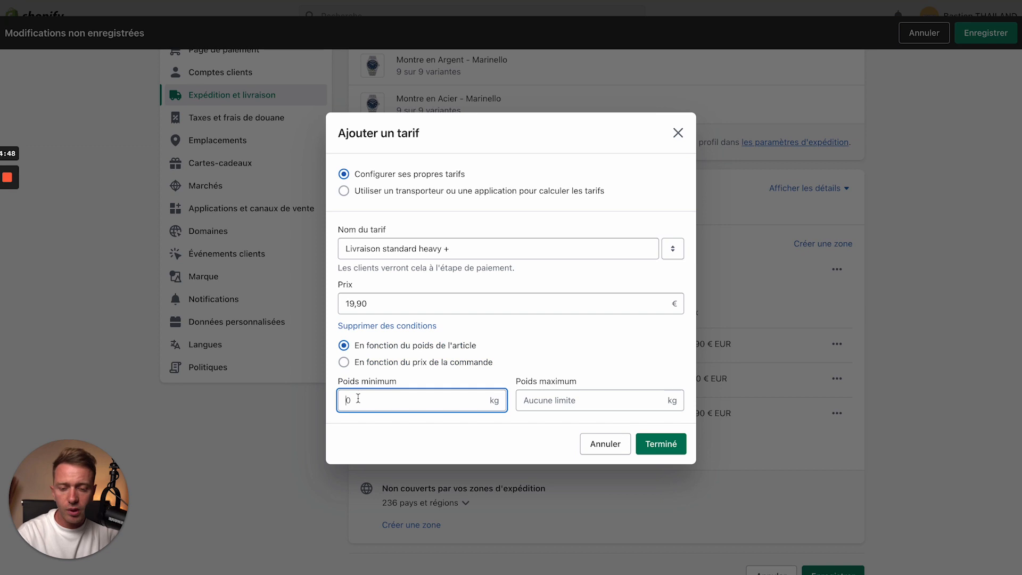
{"action": "type", "text": "6"}
{"action": "key", "text": "Tab"}
{"action": "type", "text": "50"}
{"action": "left_click", "coordinate": [675, 446]}
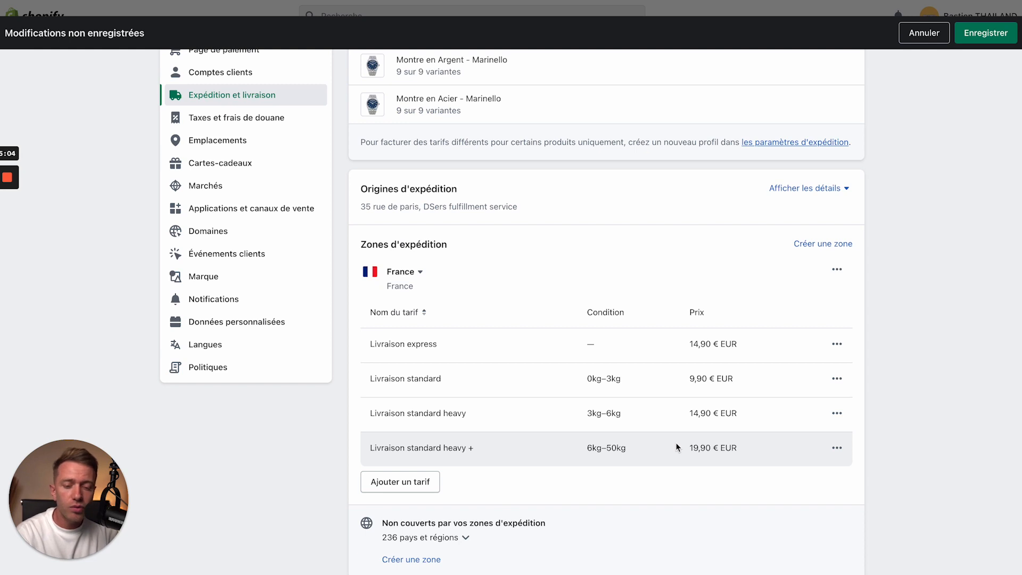
{"action": "double_click", "coordinate": [592, 343]}
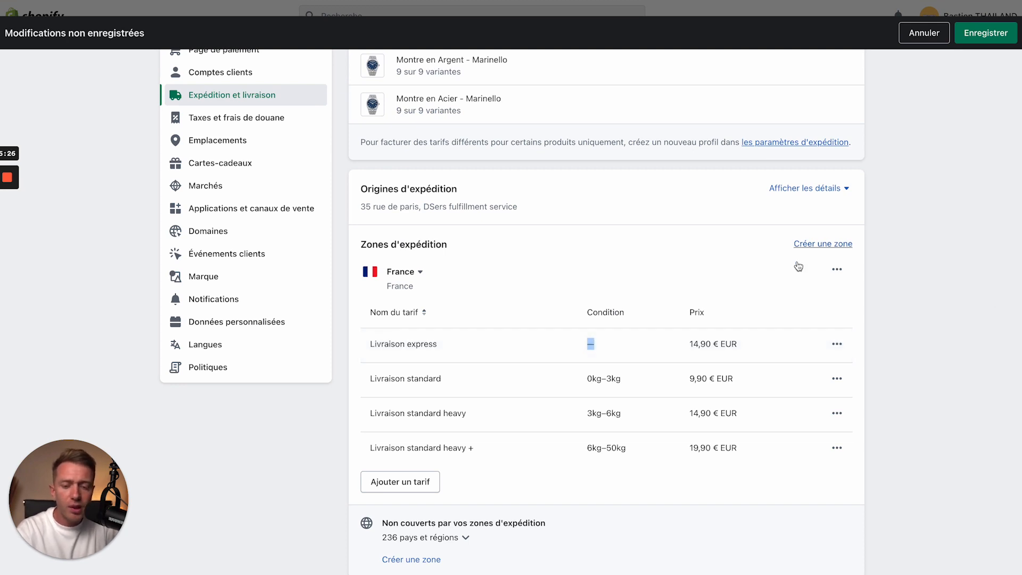
Start a further custom rate for the France zone and name it Livraison gratuite.
{"action": "scroll", "coordinate": [813, 406], "scroll_direction": "down", "scroll_amount": 3}
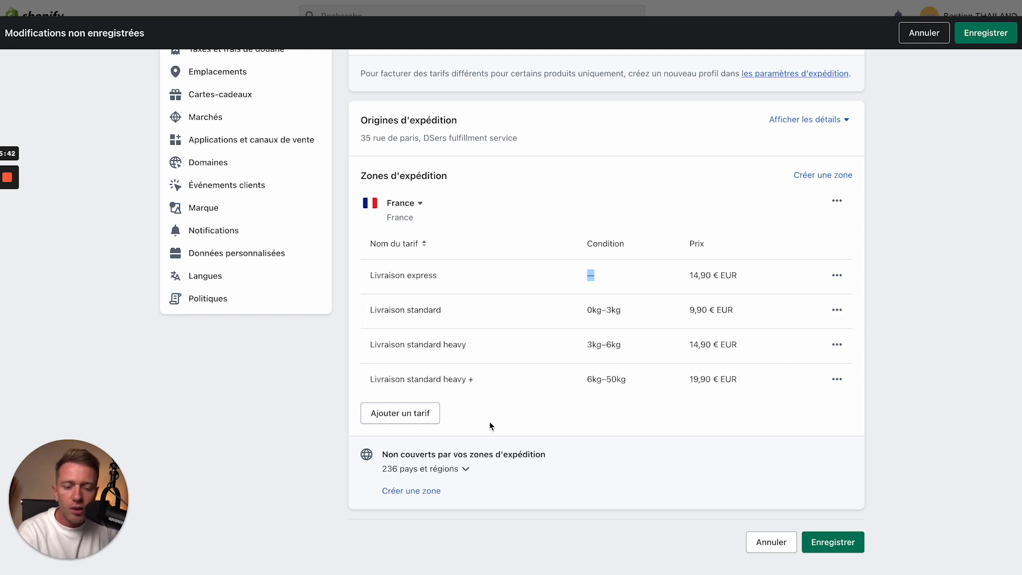
{"action": "left_click", "coordinate": [391, 415]}
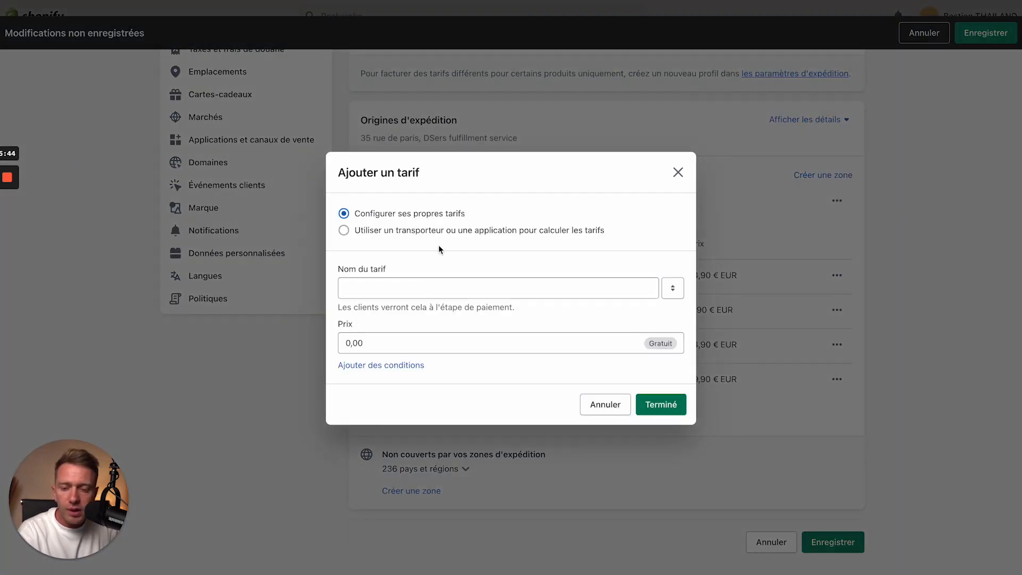
{"action": "left_click", "coordinate": [387, 281]}
{"action": "type", "text": "L"}
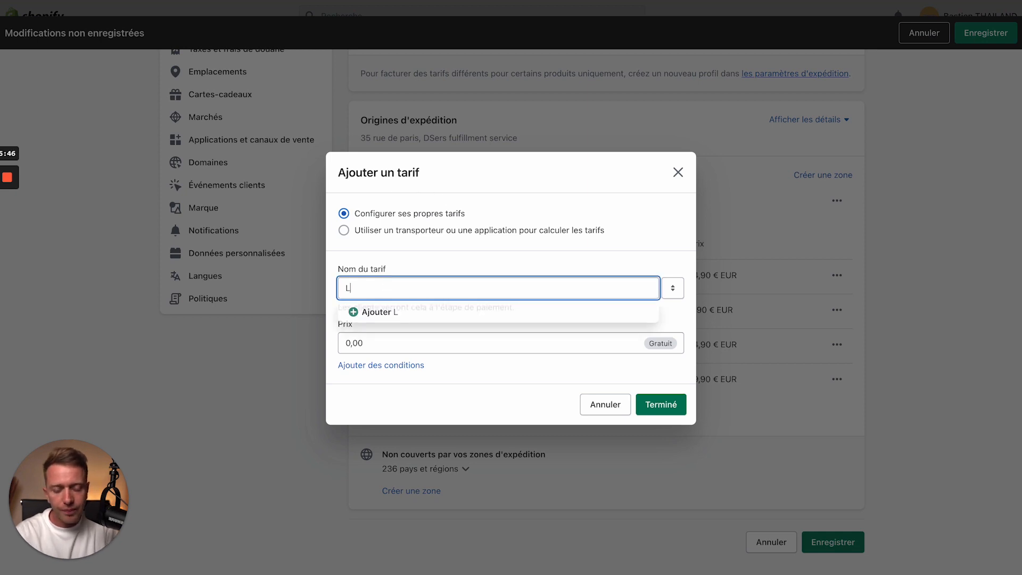
{"action": "type", "text": "ivraison gratuite"}
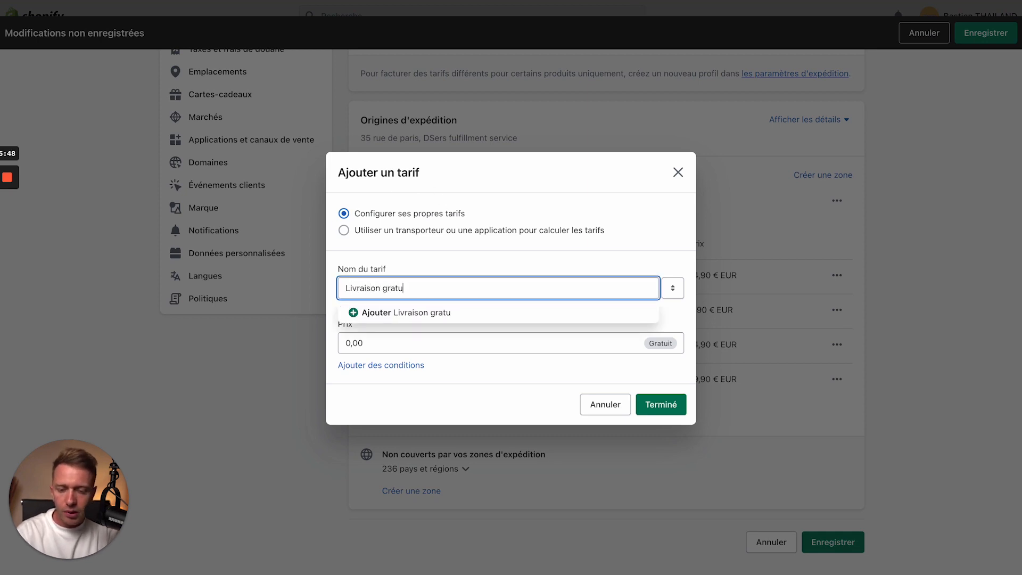
{"action": "left_click", "coordinate": [375, 312]}
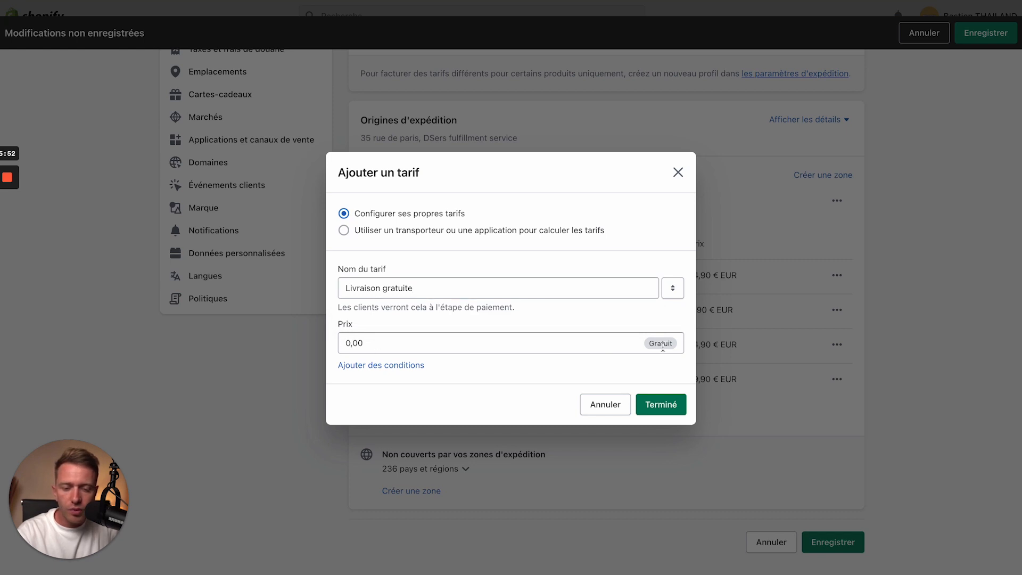
Base the Livraison gratuite rate on order price with a 50 € minimum and add it to the France zone.
{"action": "left_click", "coordinate": [376, 366]}
{"action": "left_click", "coordinate": [344, 363]}
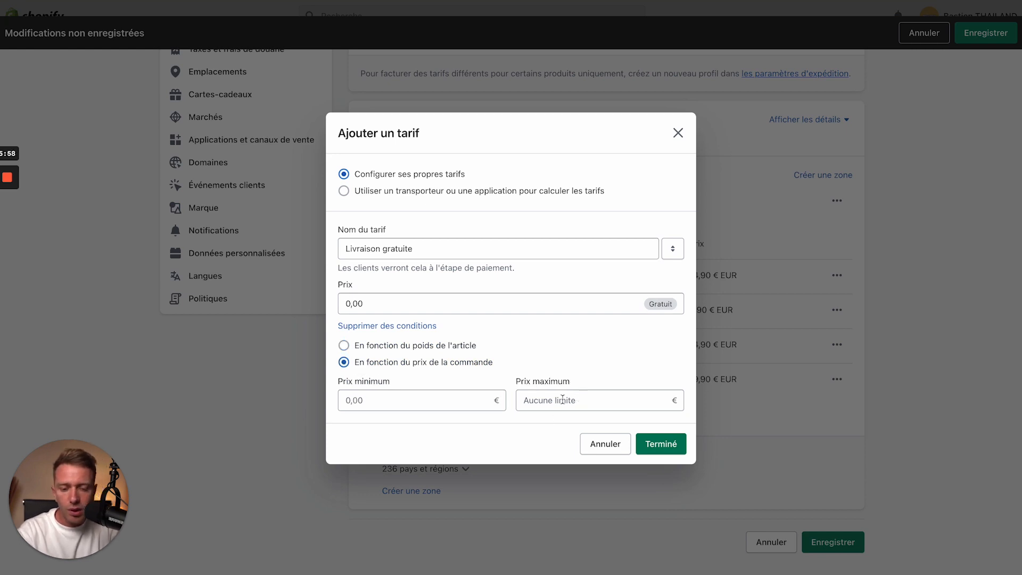
{"action": "left_click", "coordinate": [412, 405]}
{"action": "type", "text": "50"}
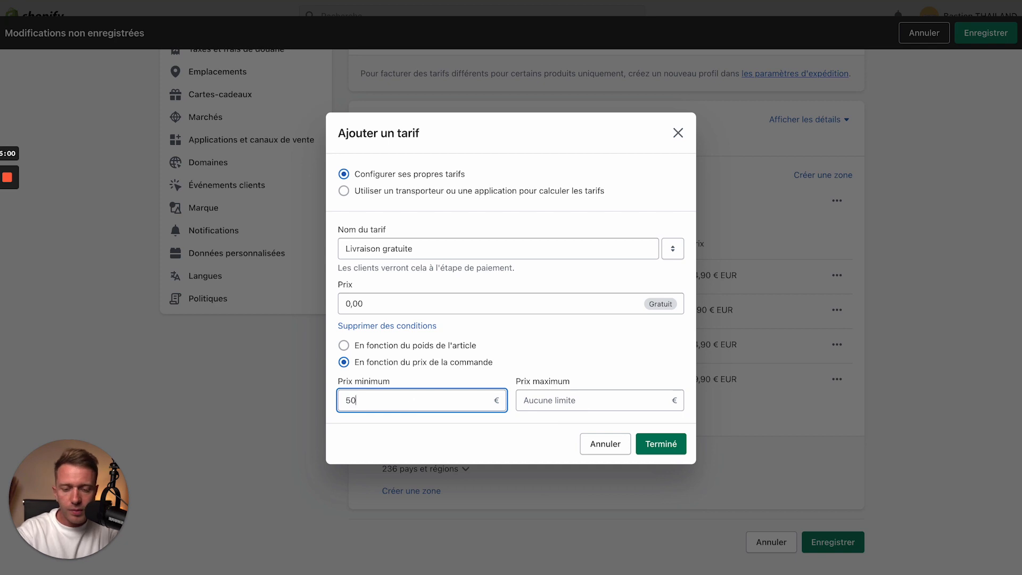
{"action": "left_click", "coordinate": [484, 434]}
{"action": "left_click", "coordinate": [663, 444]}
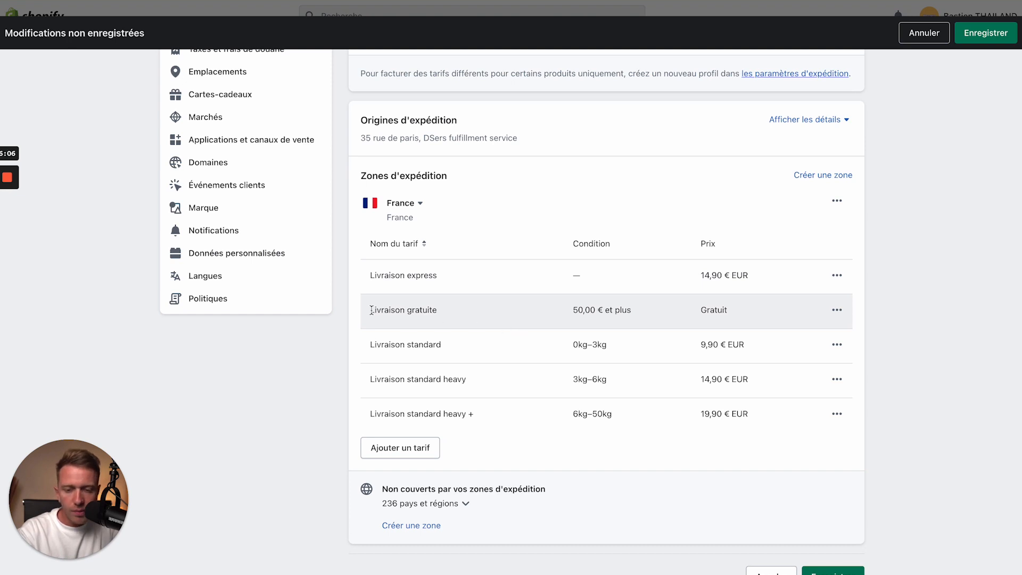
{"action": "left_click_drag", "start_coordinate": [370, 310], "coordinate": [465, 316]}
{"action": "left_click_drag", "start_coordinate": [567, 308], "coordinate": [659, 312]}
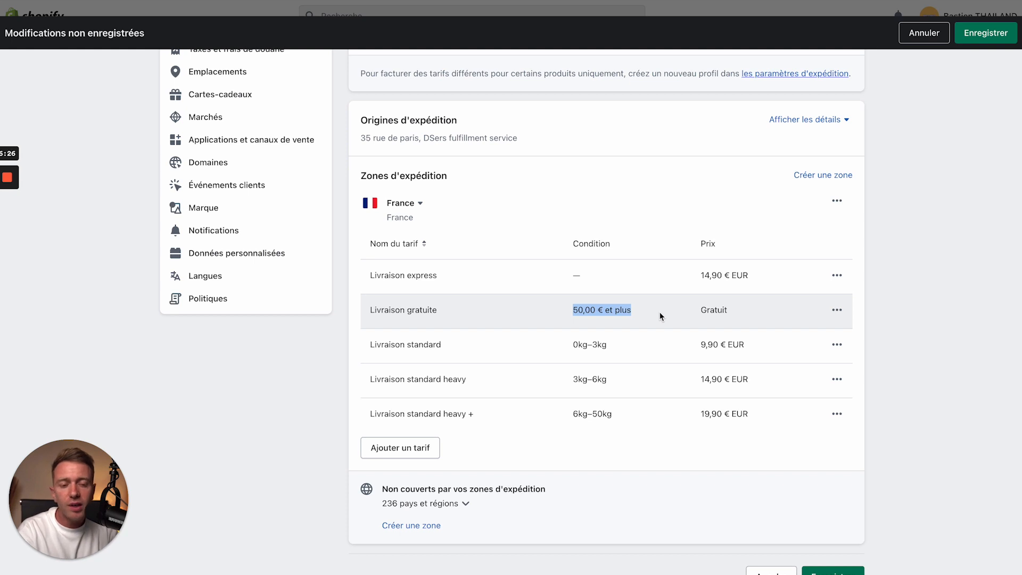
Start a new shipping zone in the general profile and name it EU.
{"action": "left_click", "coordinate": [840, 177]}
{"action": "scroll", "coordinate": [514, 333], "scroll_direction": "down", "scroll_amount": 10}
{"action": "scroll", "coordinate": [514, 333], "scroll_direction": "down", "scroll_amount": 20}
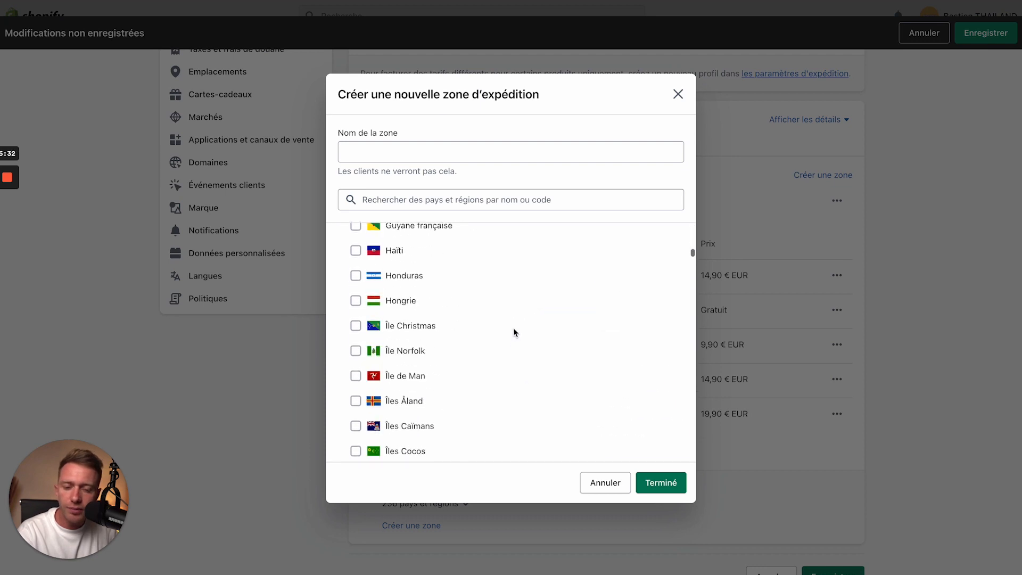
{"action": "left_click", "coordinate": [387, 151]}
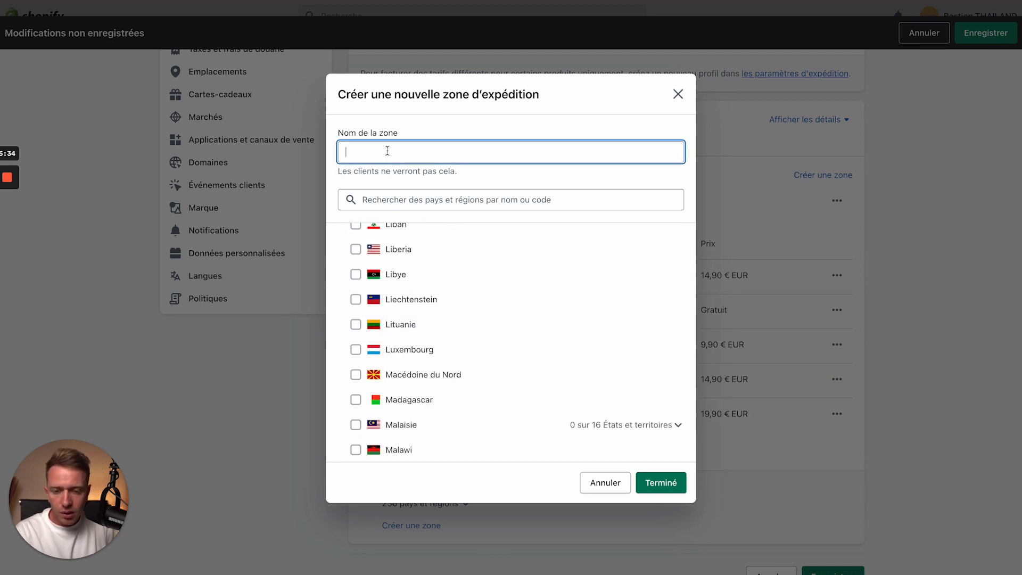
{"action": "type", "text": "EU"}
Search the new zone's countries and regions for Europe as a single entry, and clear the search.
{"action": "left_click", "coordinate": [387, 200]}
{"action": "type", "text": "Uni"}
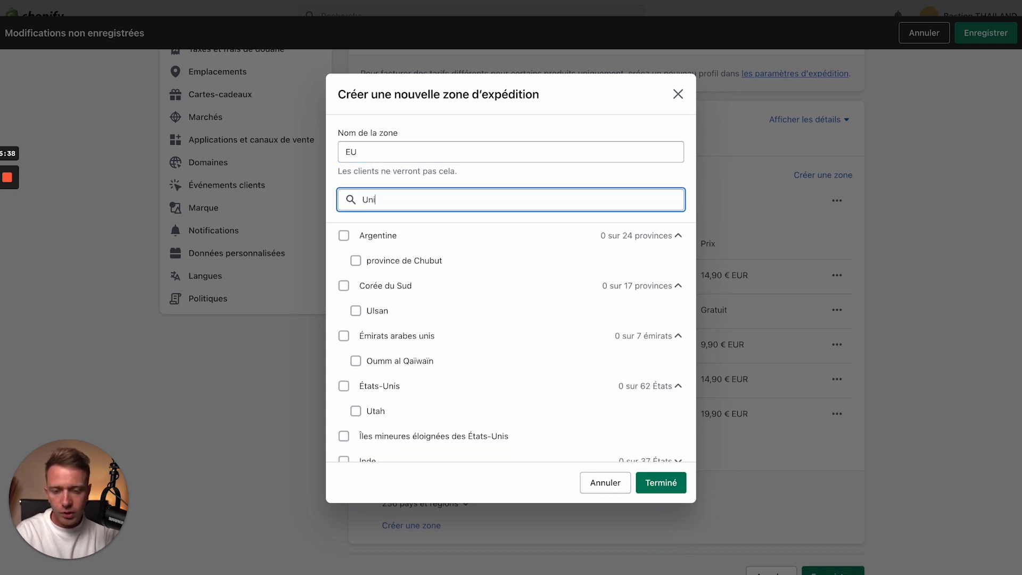
{"action": "type", "text": "ona"}
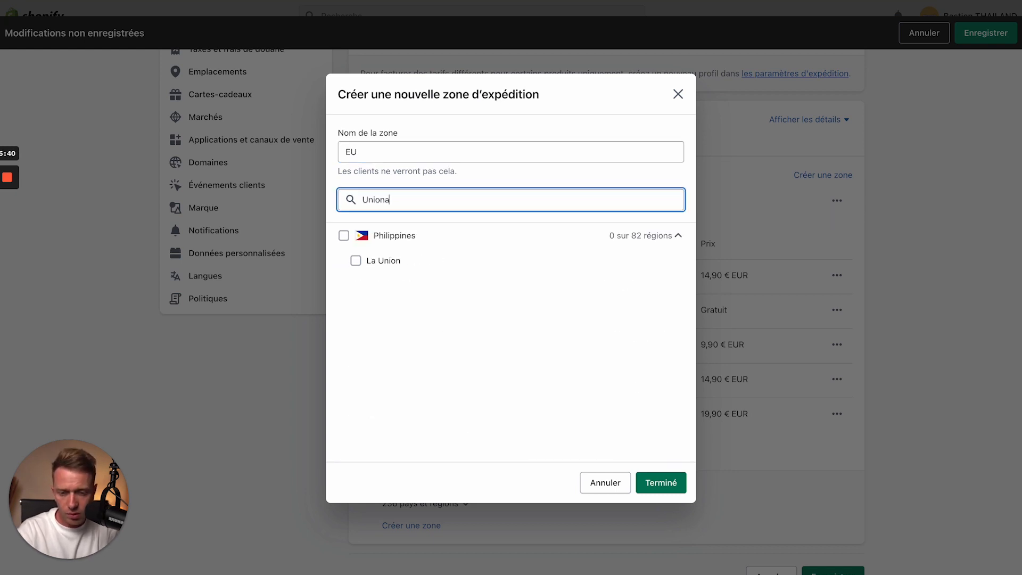
{"action": "key", "text": "ctrl+a"}
{"action": "type", "text": "Europe"}
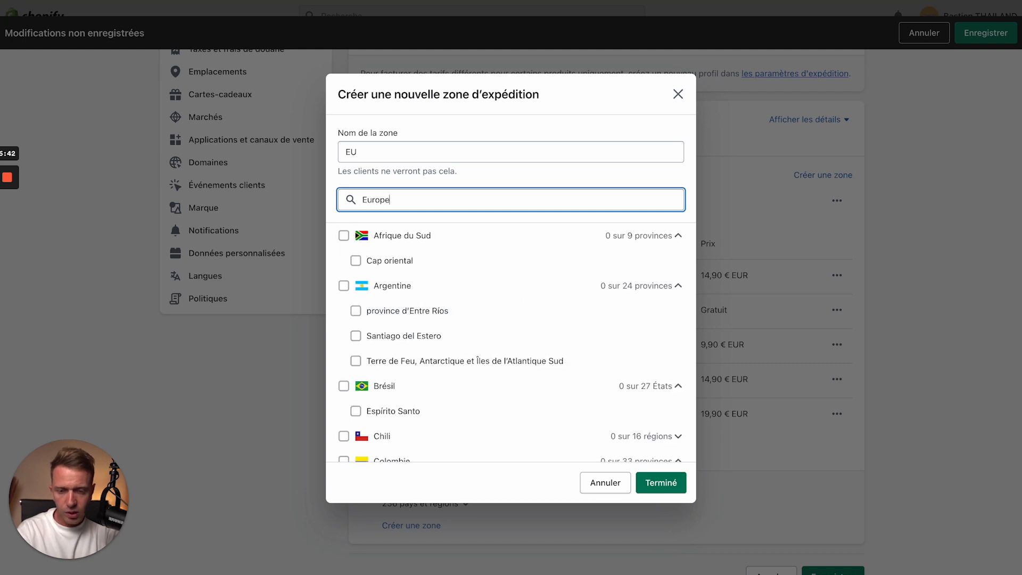
{"action": "key", "text": "ctrl+a"}
{"action": "key", "text": "BackSpace"}
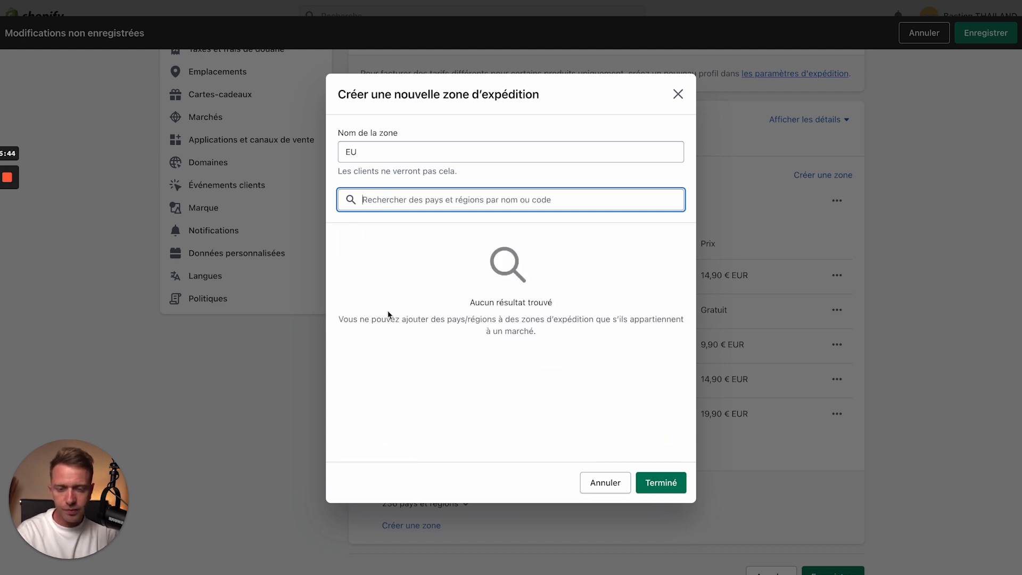
Look through the full list of countries and regions for a grouped European Union entry.
{"action": "scroll", "coordinate": [343, 241], "scroll_direction": "down", "scroll_amount": 15}
{"action": "scroll", "coordinate": [343, 243], "scroll_direction": "down", "scroll_amount": 20}
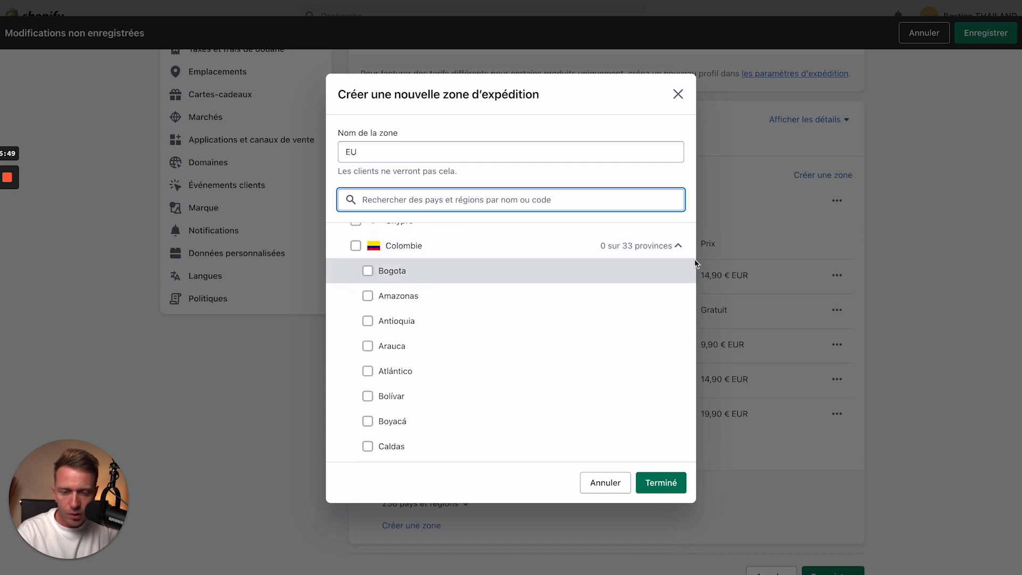
{"action": "left_click", "coordinate": [678, 246]}
{"action": "left_click", "coordinate": [677, 347]}
{"action": "scroll", "coordinate": [589, 407], "scroll_direction": "down", "scroll_amount": 20}
{"action": "scroll", "coordinate": [589, 410], "scroll_direction": "down", "scroll_amount": 20}
{"action": "scroll", "coordinate": [589, 410], "scroll_direction": "down", "scroll_amount": 20}
{"action": "scroll", "coordinate": [589, 410], "scroll_direction": "down", "scroll_amount": 20}
{"action": "scroll", "coordinate": [589, 410], "scroll_direction": "down", "scroll_amount": 20}
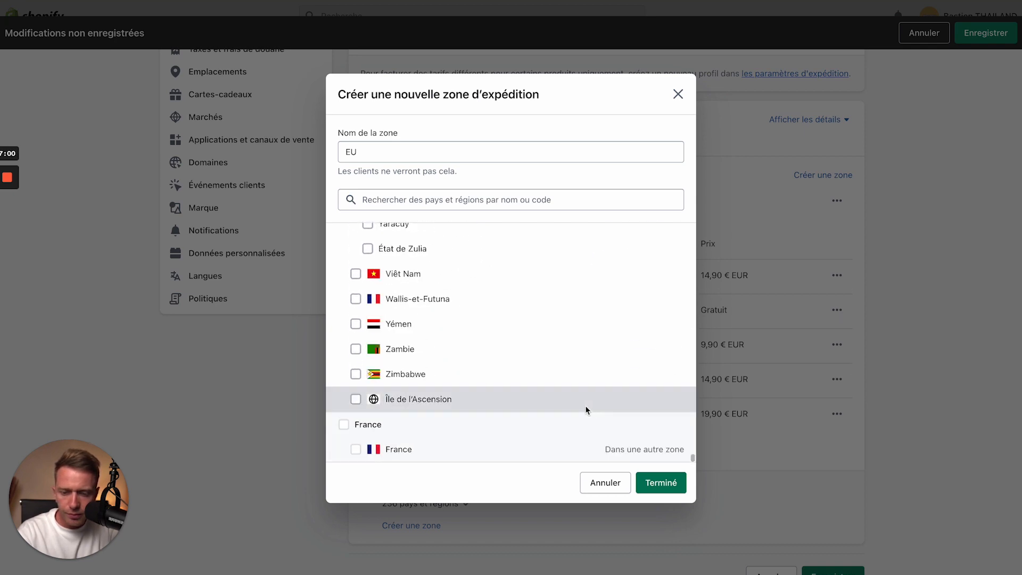
{"action": "scroll", "coordinate": [608, 333], "scroll_direction": "up", "scroll_amount": 20}
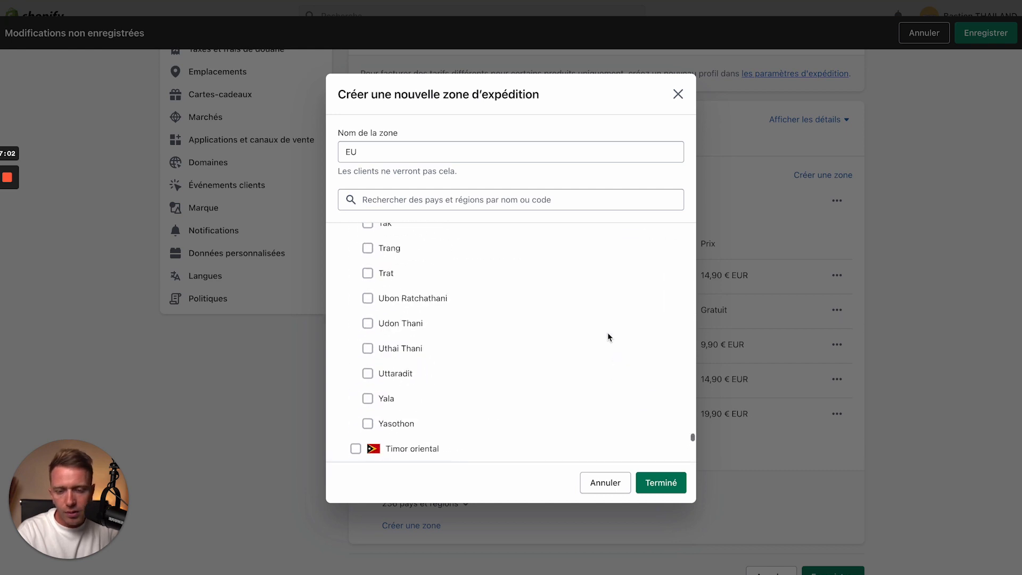
{"action": "scroll", "coordinate": [608, 336], "scroll_direction": "up", "scroll_amount": 20}
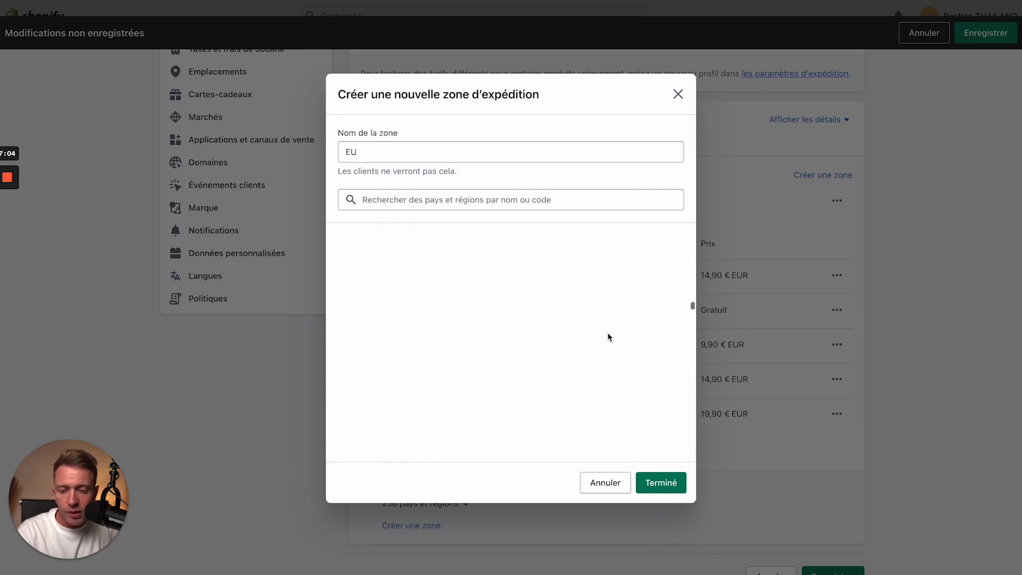
{"action": "scroll", "coordinate": [608, 332], "scroll_direction": "down", "scroll_amount": 1}
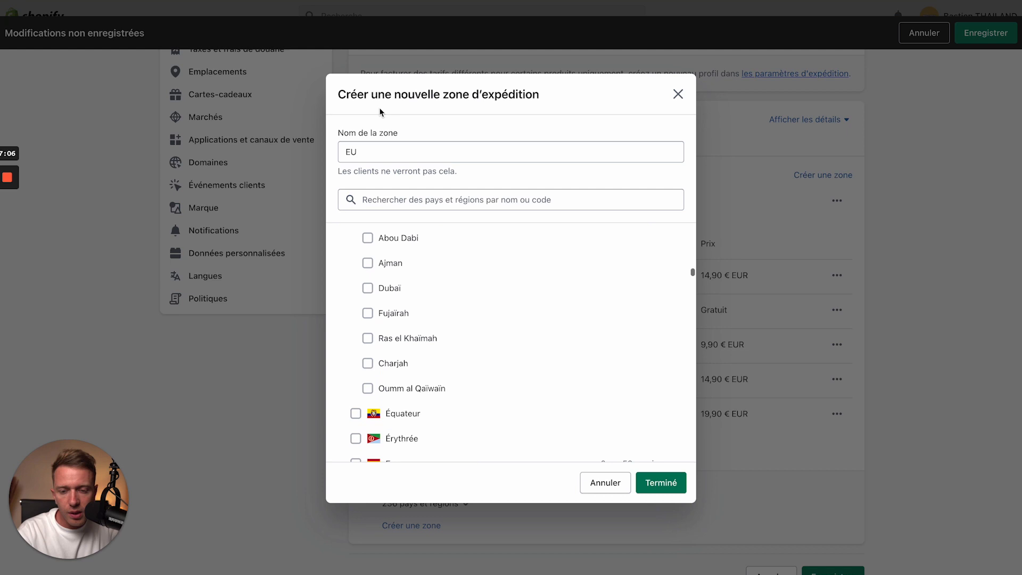
{"action": "scroll", "coordinate": [423, 298], "scroll_direction": "down", "scroll_amount": 2}
Find Italie in the country list and include it with all its provinces in the EU zone.
{"action": "left_click", "coordinate": [385, 193]}
{"action": "type", "text": "italie"}
{"action": "left_click", "coordinate": [344, 235]}
{"action": "left_click", "coordinate": [678, 236]}
Find Espagne in the country list and include it with all its provinces in the EU zone.
{"action": "triple_click", "coordinate": [421, 198]}
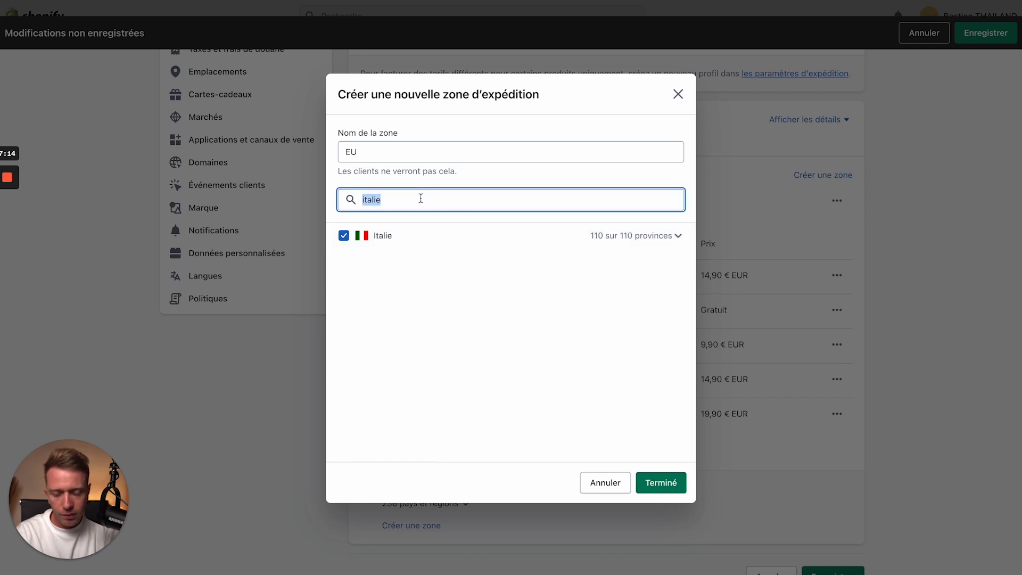
{"action": "type", "text": "espagne"}
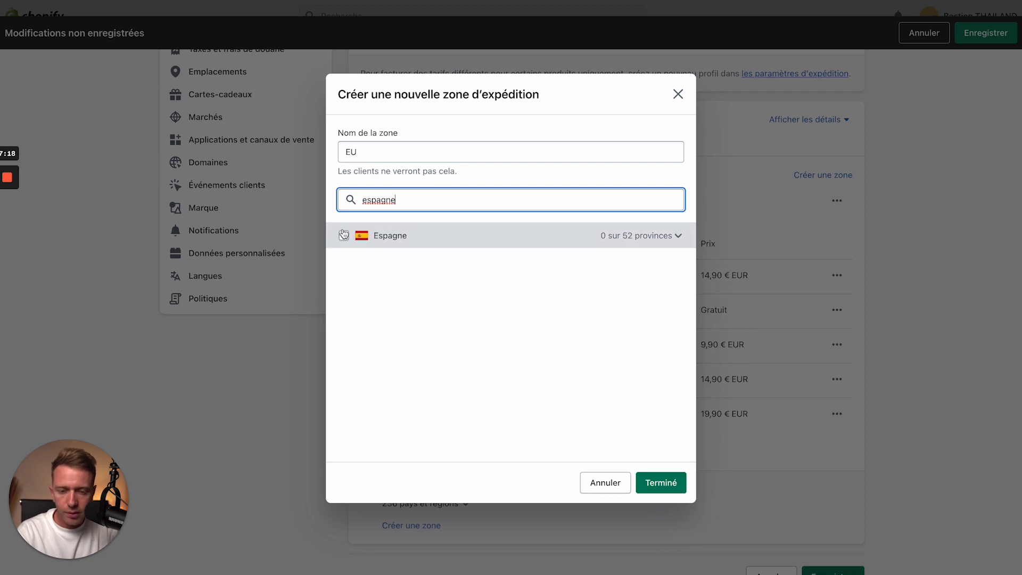
{"action": "left_click", "coordinate": [343, 235]}
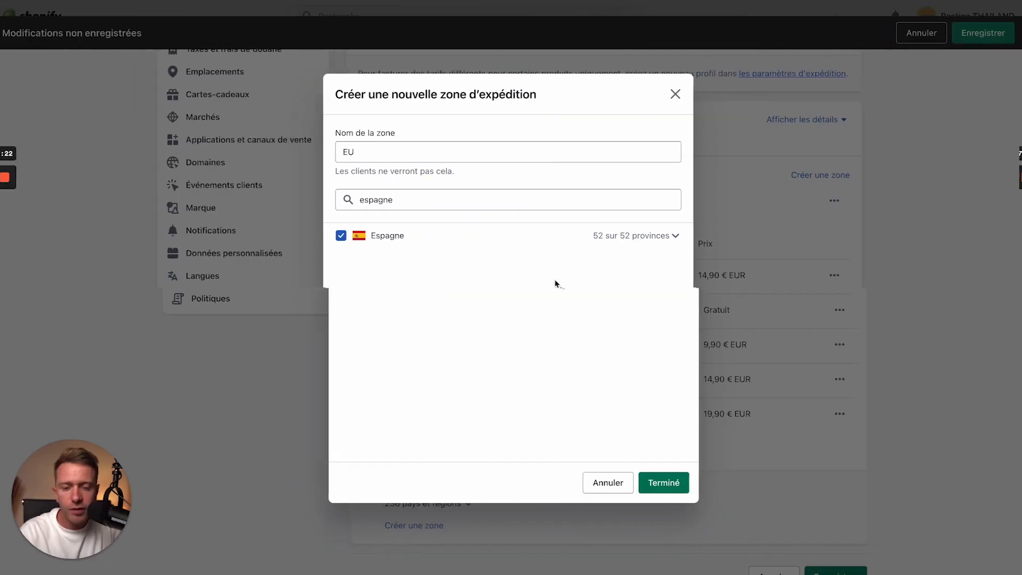
Find Belgique, include it in the EU zone and finish creating the zone.
{"action": "double_click", "coordinate": [397, 200]}
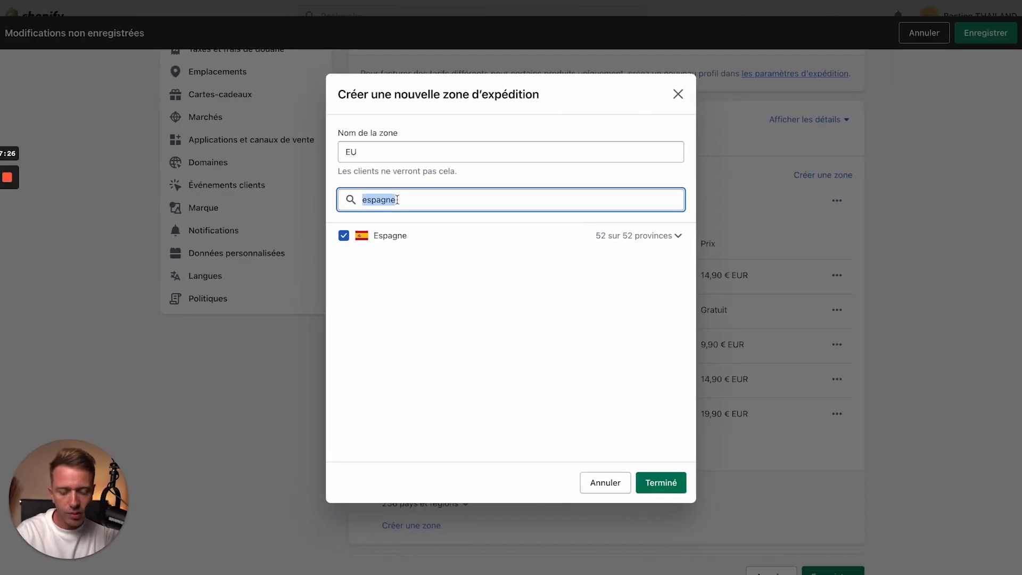
{"action": "type", "text": "belgique"}
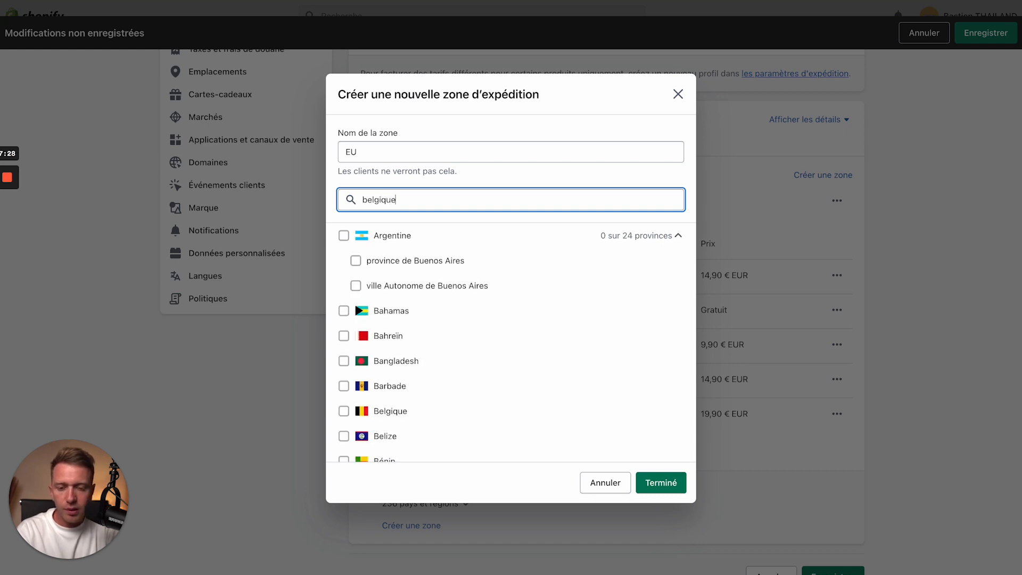
{"action": "left_click", "coordinate": [344, 236]}
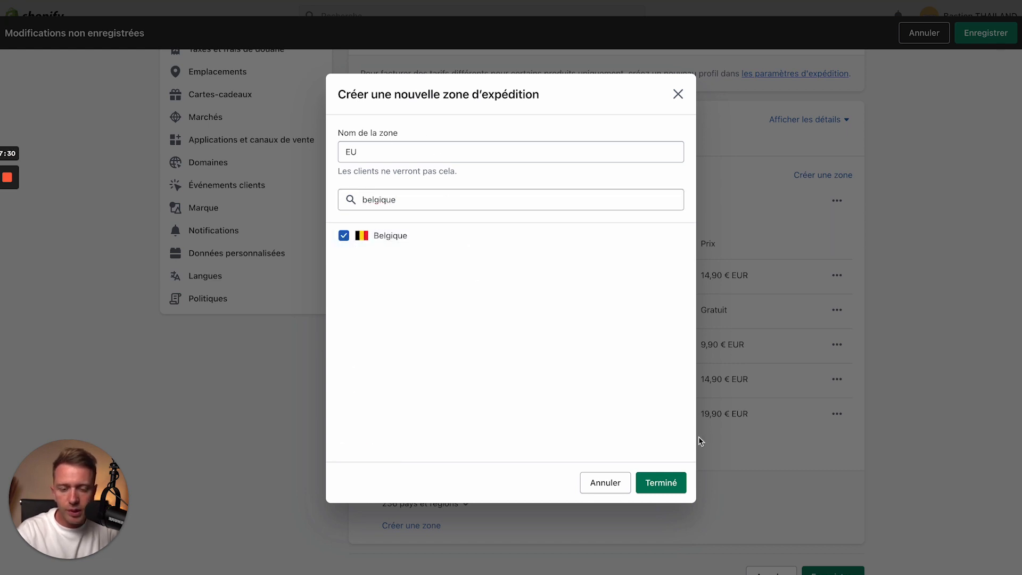
{"action": "left_click", "coordinate": [661, 484]}
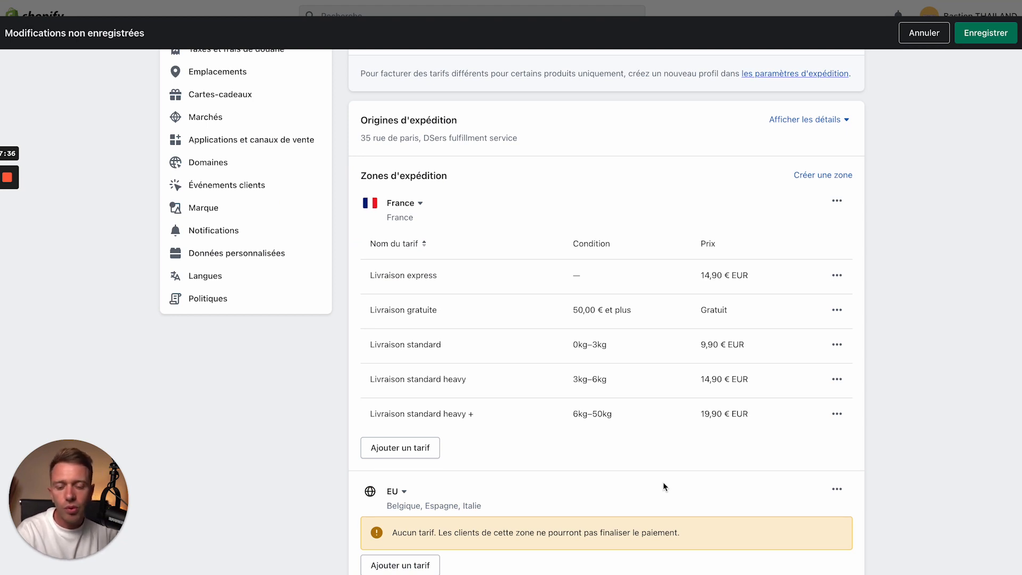
Start a custom rate for the EU zone and name it Livraison europe.
{"action": "scroll", "coordinate": [664, 485], "scroll_direction": "down", "scroll_amount": 3}
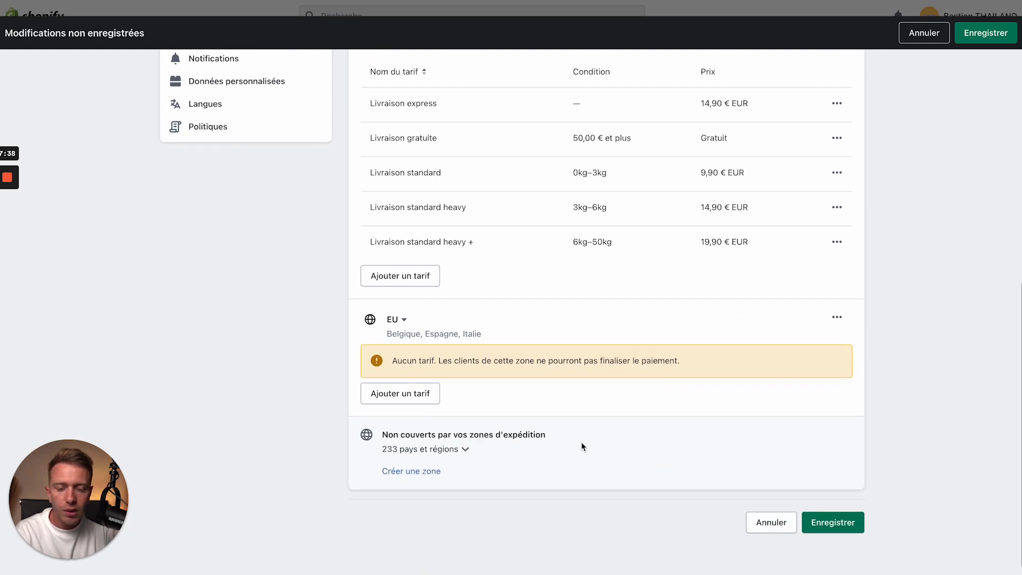
{"action": "left_click", "coordinate": [419, 401]}
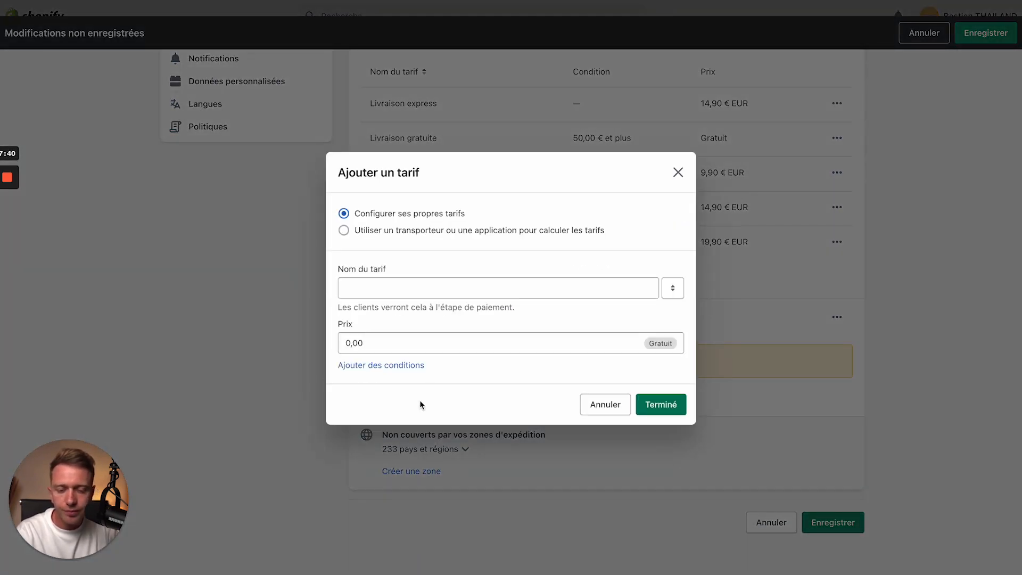
{"action": "left_click", "coordinate": [385, 289]}
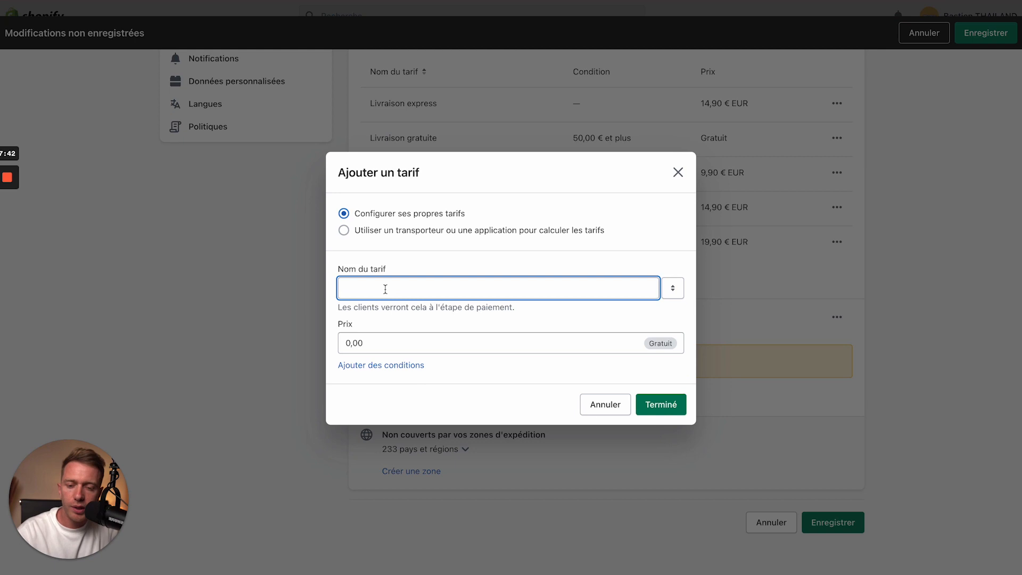
{"action": "type", "text": "Livraison "}
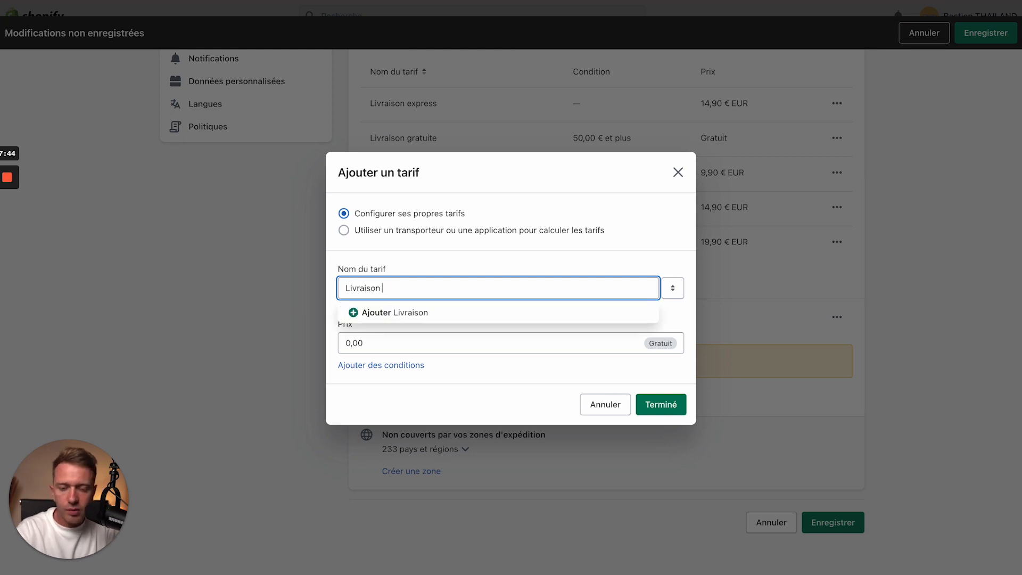
{"action": "type", "text": "internat"}
{"action": "key", "text": "BackSpace"}
{"action": "key", "text": "BackSpace"}
{"action": "key", "text": "BackSpace"}
{"action": "key", "text": "BackSpace"}
{"action": "key", "text": "BackSpace"}
{"action": "key", "text": "BackSpace"}
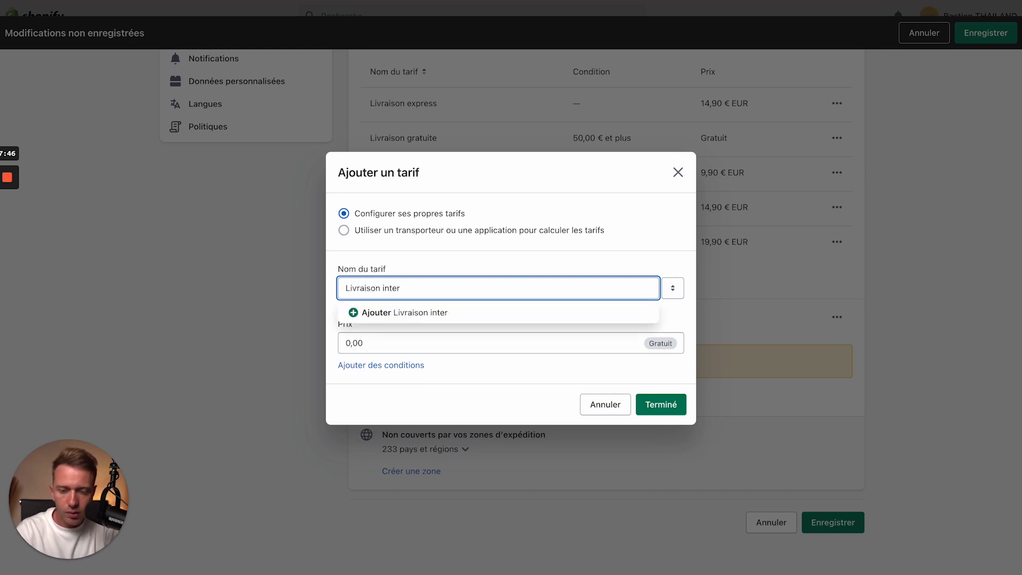
{"action": "key", "text": "BackSpace"}
{"action": "key", "text": "BackSpace"}
{"action": "type", "text": "europe"}
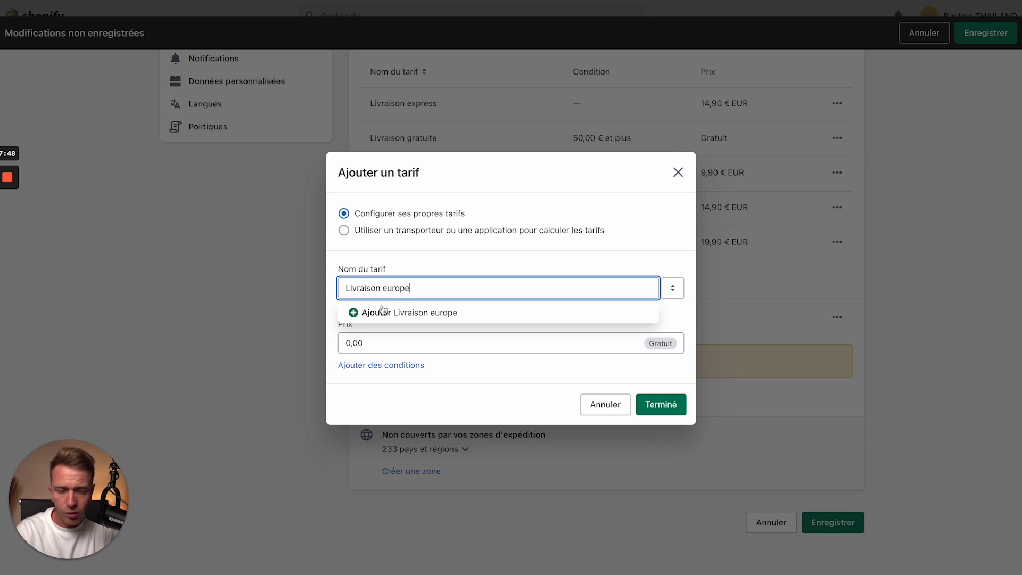
{"action": "left_click", "coordinate": [382, 313]}
Set the Livraison europe rate's price to 8,90 €.
{"action": "left_click", "coordinate": [350, 343]}
{"action": "key", "text": "BackSpace"}
{"action": "type", "text": "8"}
{"action": "key", "text": "Delete"}
{"action": "key", "text": "Delete"}
{"action": "key", "text": "Delete"}
{"action": "type", "text": ",90"}
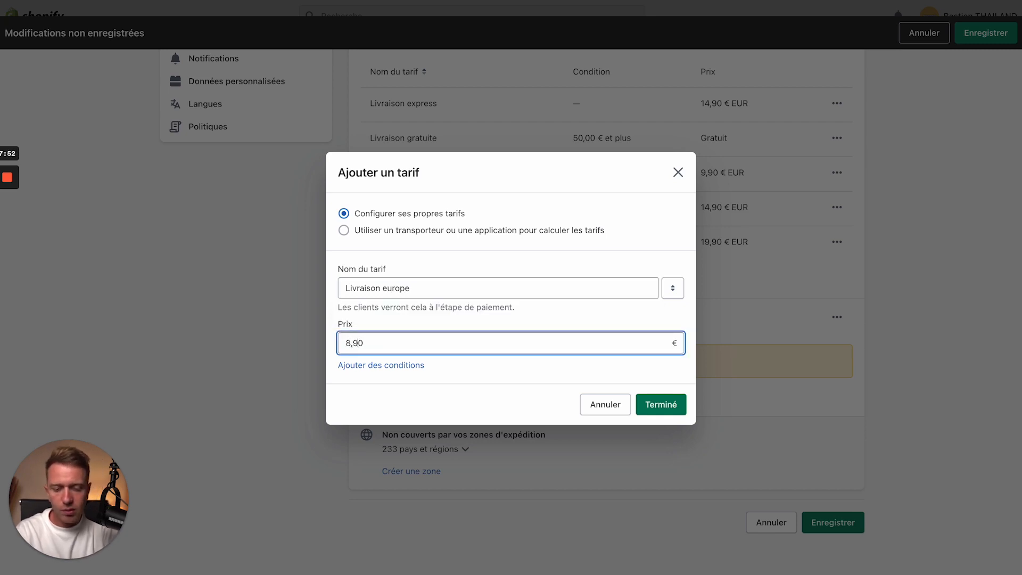
Add an item-weight condition with a 3 kg maximum to the Livraison europe rate and add the rate to the EU zone.
{"action": "left_click", "coordinate": [375, 365]}
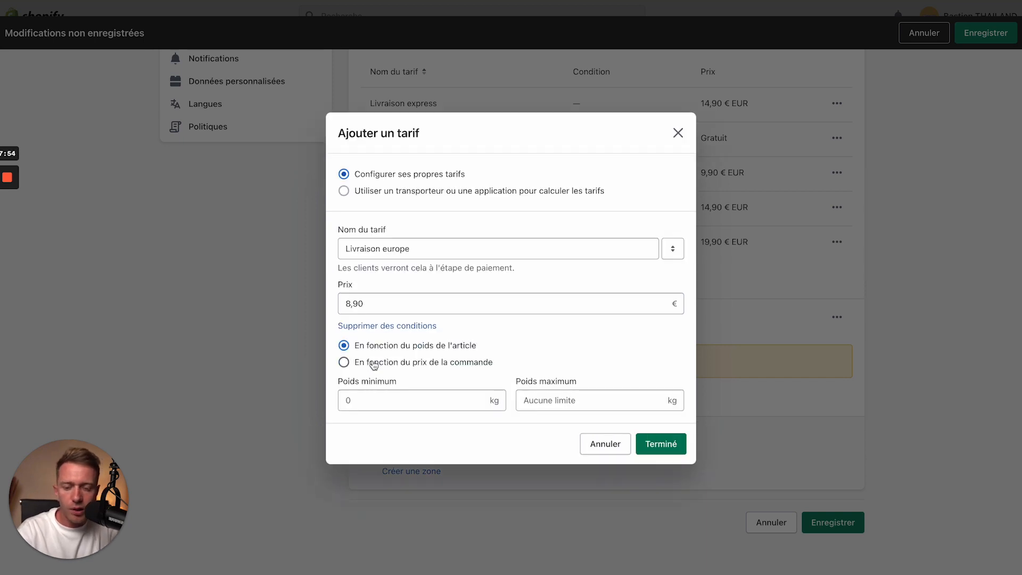
{"action": "left_click", "coordinate": [370, 399]}
{"action": "left_click", "coordinate": [546, 400]}
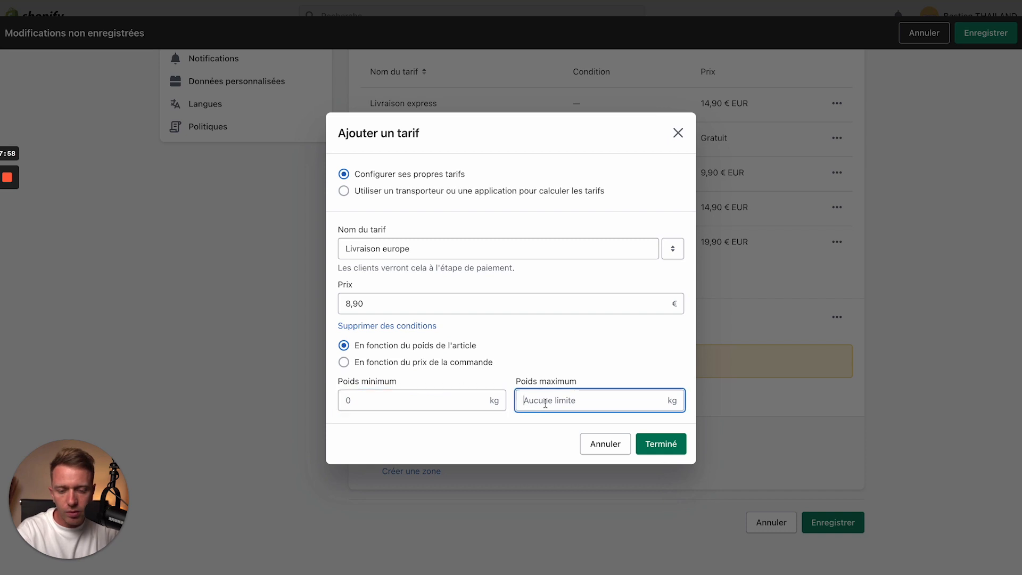
{"action": "type", "text": "3"}
{"action": "left_click", "coordinate": [676, 450]}
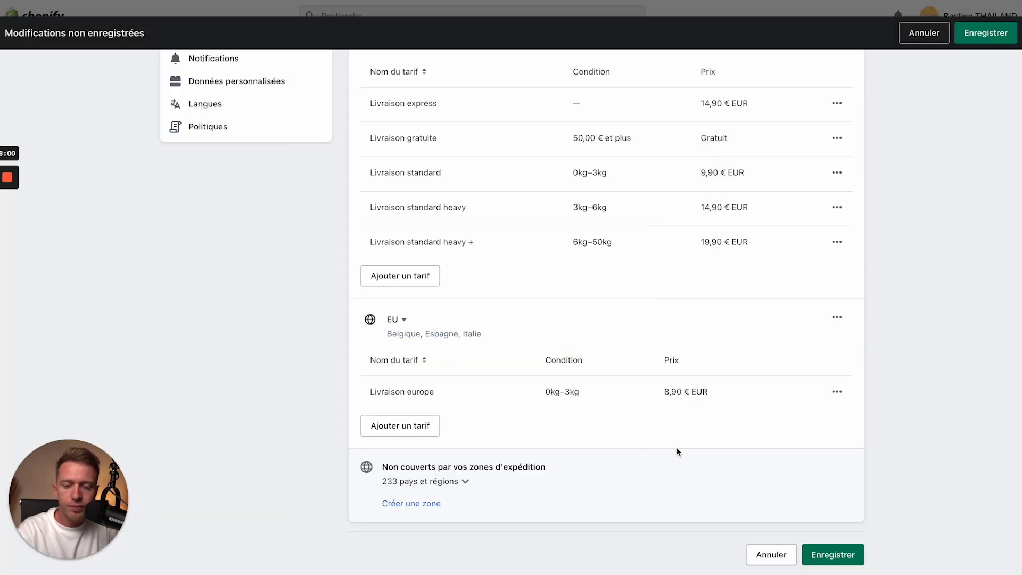
Start a second custom rate for the EU zone and name it Livraison express.
{"action": "left_click", "coordinate": [406, 431]}
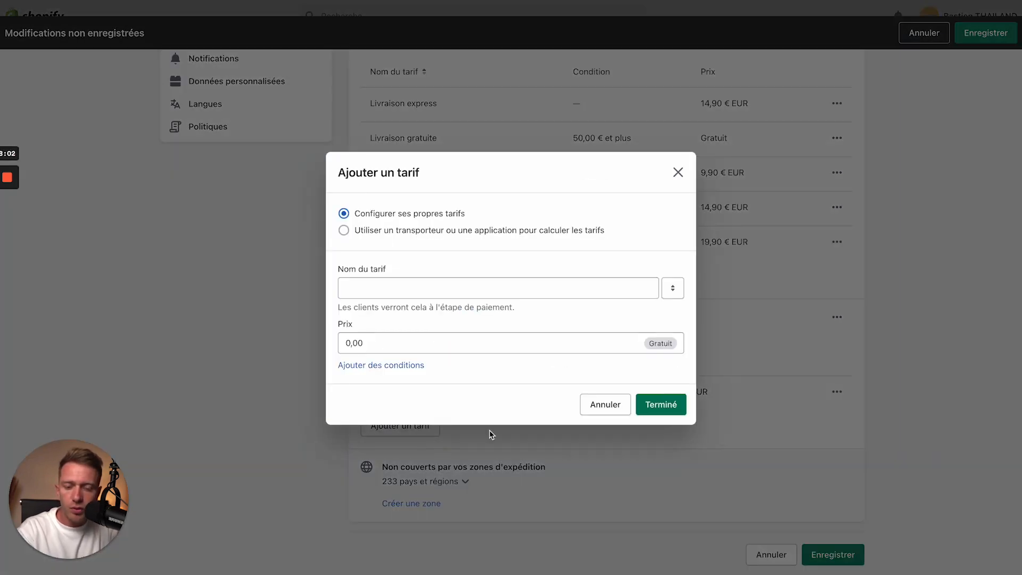
{"action": "left_click", "coordinate": [369, 288]}
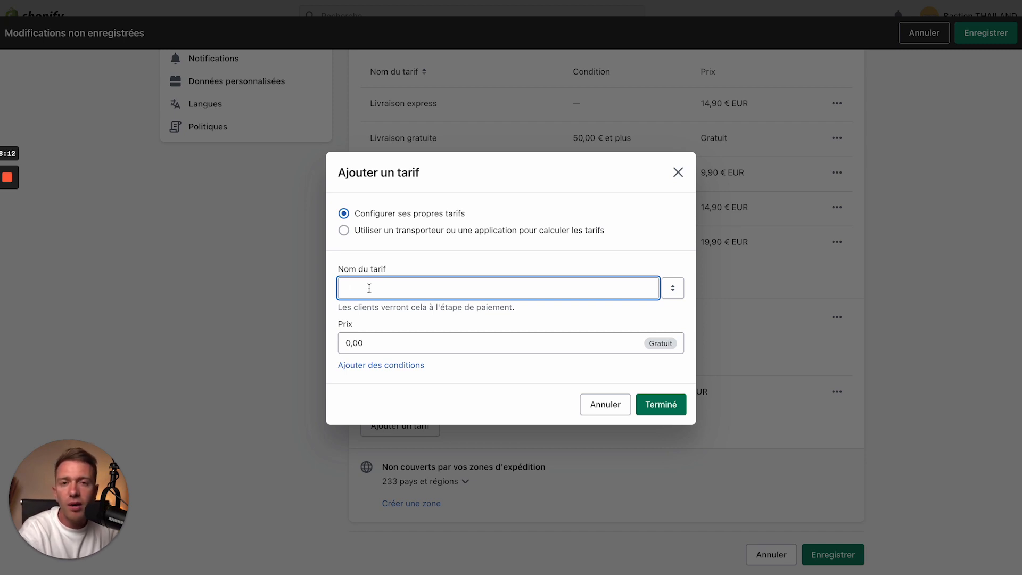
{"action": "type", "text": "L"}
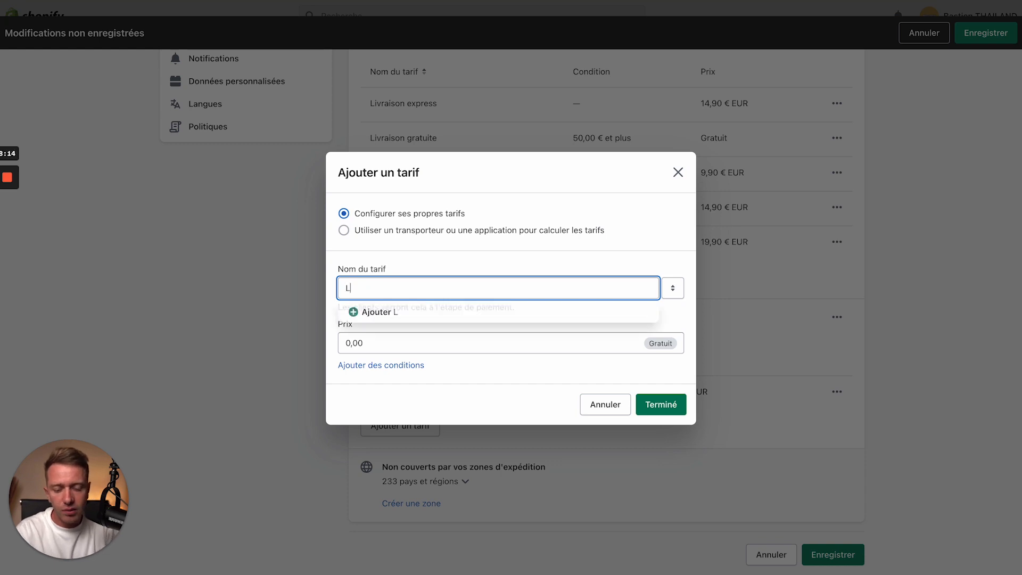
{"action": "type", "text": "ivraison express"}
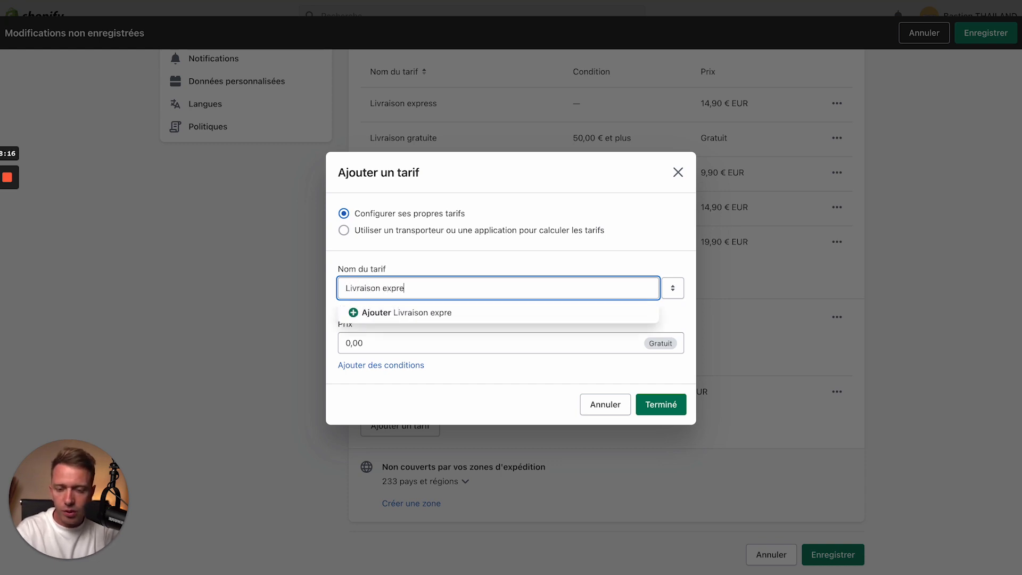
{"action": "left_click", "coordinate": [375, 315]}
Set the EU zone's Livraison express rate to a price of 14,90 €.
{"action": "left_click", "coordinate": [351, 343]}
{"action": "key", "text": "BackSpace"}
{"action": "type", "text": "14"}
{"action": "key", "text": "Right"}
{"action": "key", "text": "Right"}
{"action": "key", "text": "BackSpace"}
{"action": "type", "text": "9"}
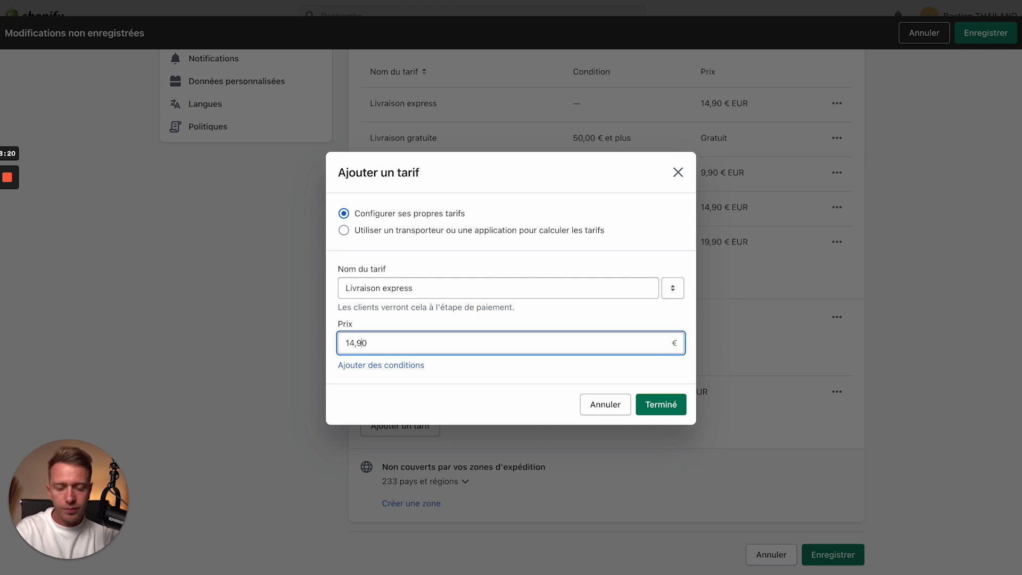
Limit the Livraison express rate to a maximum item weight of 3 kg and add it to the EU zone.
{"action": "left_click", "coordinate": [403, 367]}
{"action": "left_click", "coordinate": [582, 399]}
{"action": "type", "text": "3"}
{"action": "left_click", "coordinate": [660, 445]}
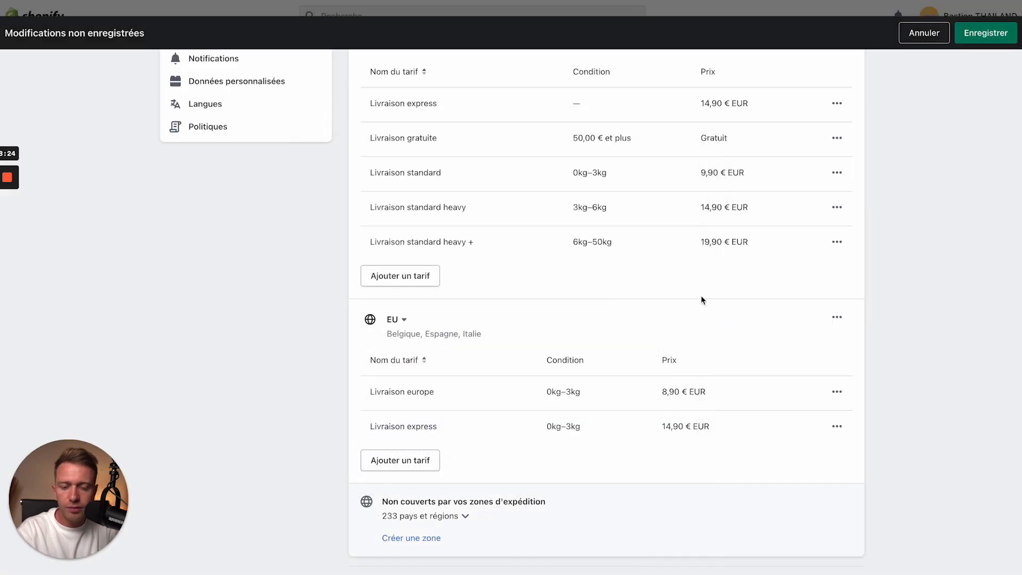
Create a new shipping zone named Internationnal covering all the remaining countries under International.
{"action": "scroll", "coordinate": [565, 406], "scroll_direction": "down", "scroll_amount": 2}
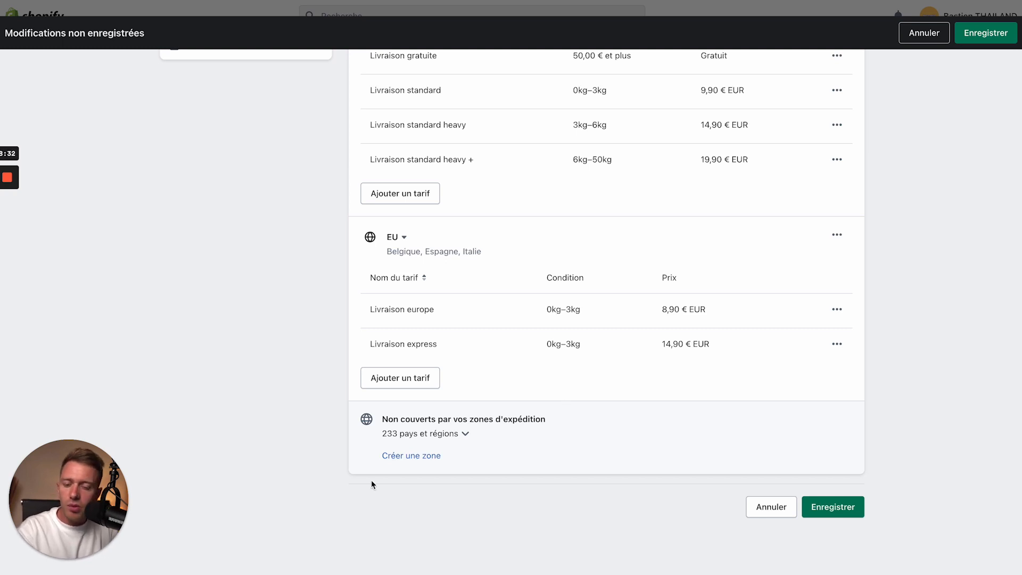
{"action": "left_click", "coordinate": [406, 457]}
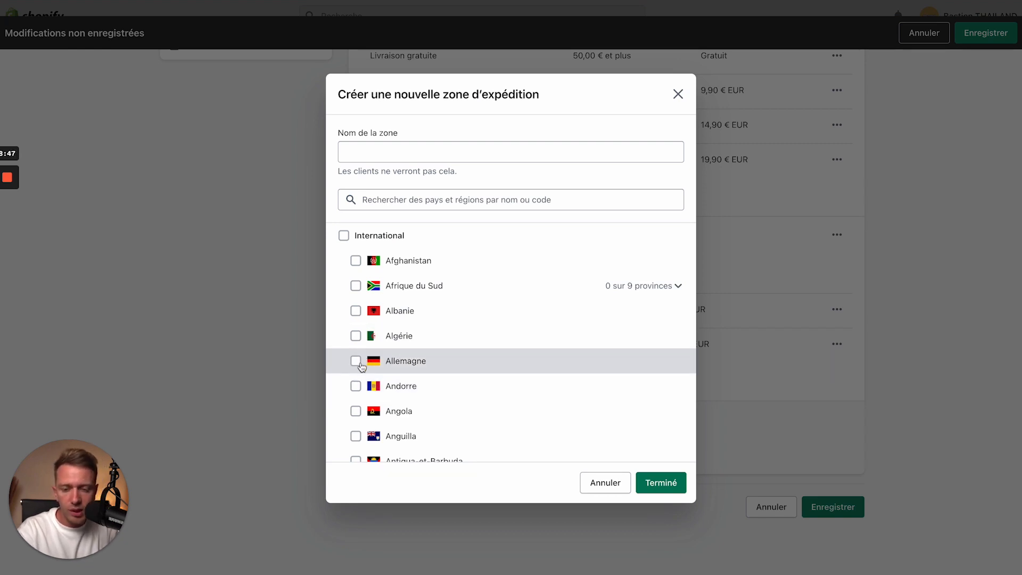
{"action": "left_click", "coordinate": [343, 238]}
{"action": "left_click", "coordinate": [423, 149]}
{"action": "type", "text": "Internationnal"}
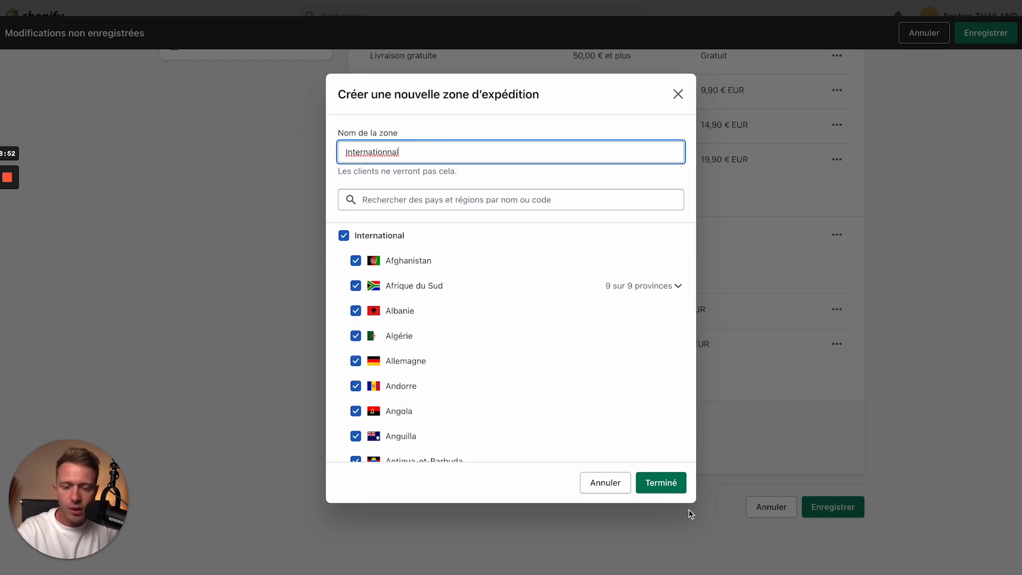
{"action": "left_click", "coordinate": [651, 483]}
Add a custom rate named Livraison internationnal at 19,90 € to the Internationnal zone, without conditions.
{"action": "scroll", "coordinate": [461, 369], "scroll_direction": "down", "scroll_amount": 2}
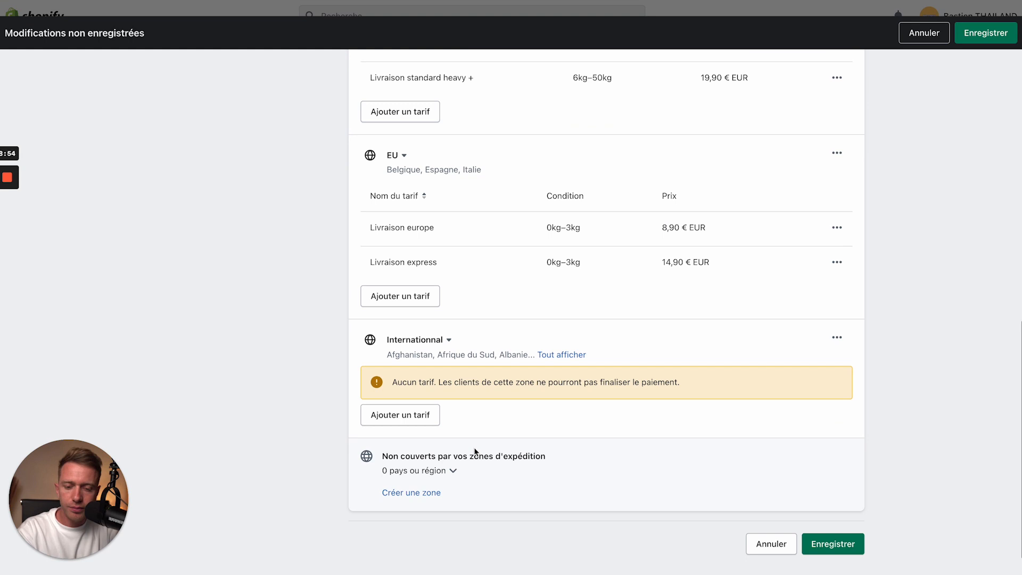
{"action": "left_click", "coordinate": [405, 412]}
{"action": "left_click", "coordinate": [373, 284]}
{"action": "type", "text": "Livraison in"}
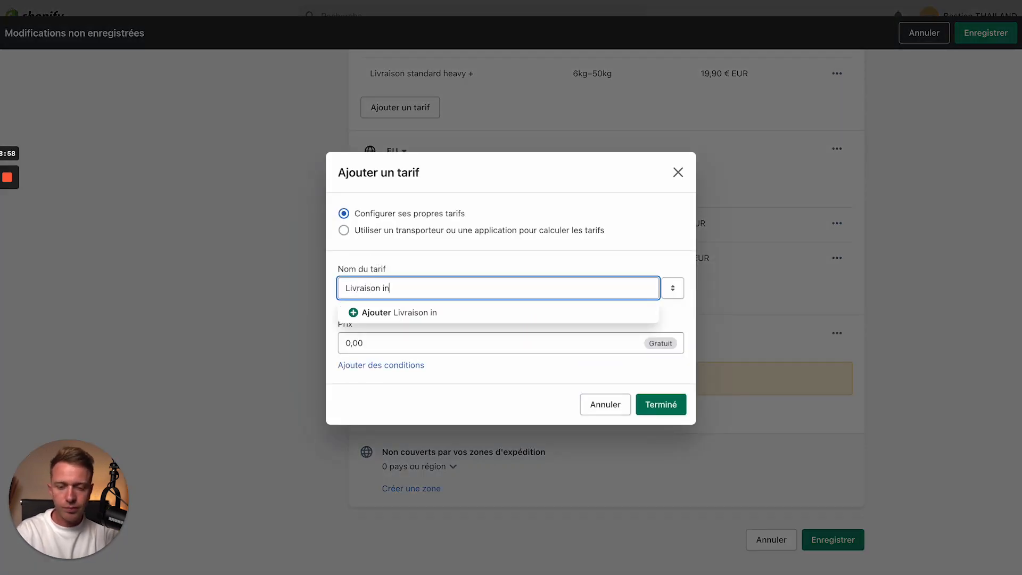
{"action": "type", "text": "ternationnal"}
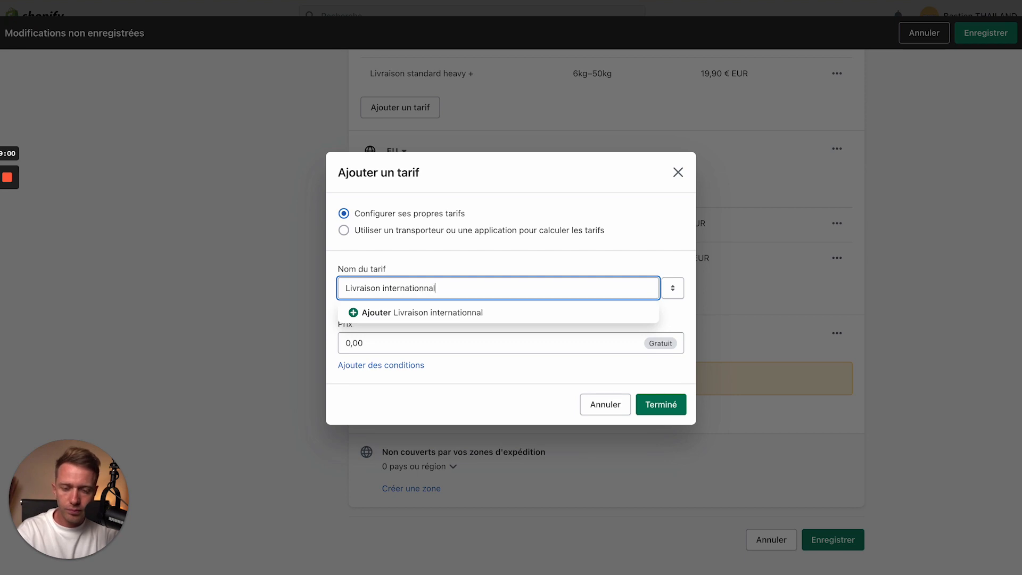
{"action": "left_click", "coordinate": [373, 308]}
{"action": "left_click", "coordinate": [385, 346]}
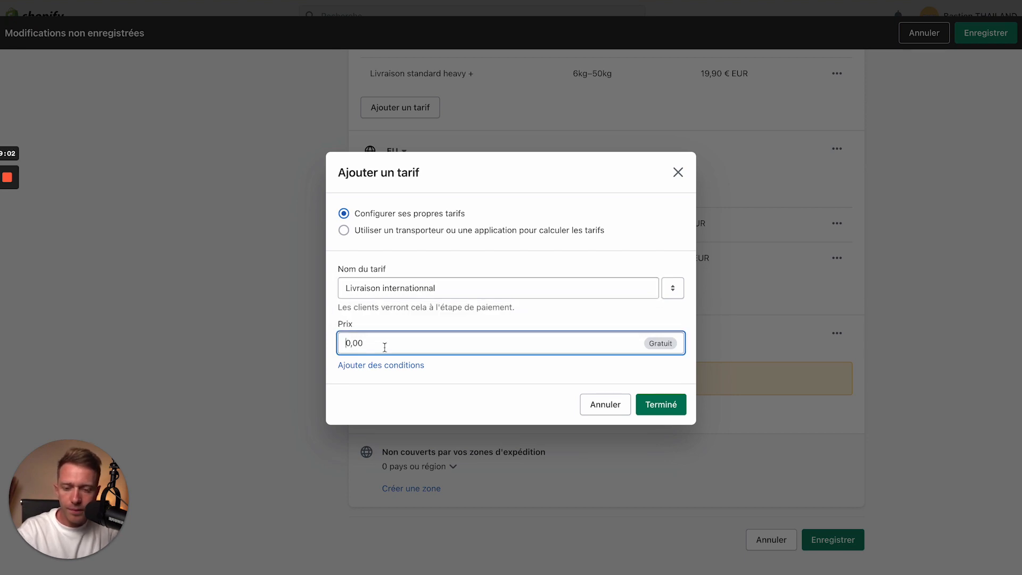
{"action": "type", "text": "19,0"}
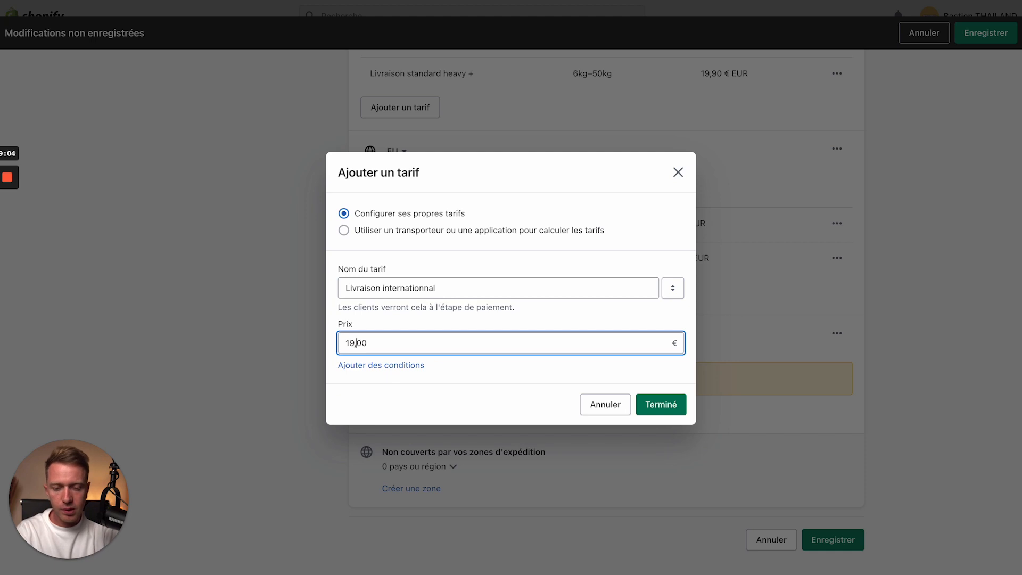
{"action": "type", "text": "9"}
{"action": "left_click", "coordinate": [669, 404]}
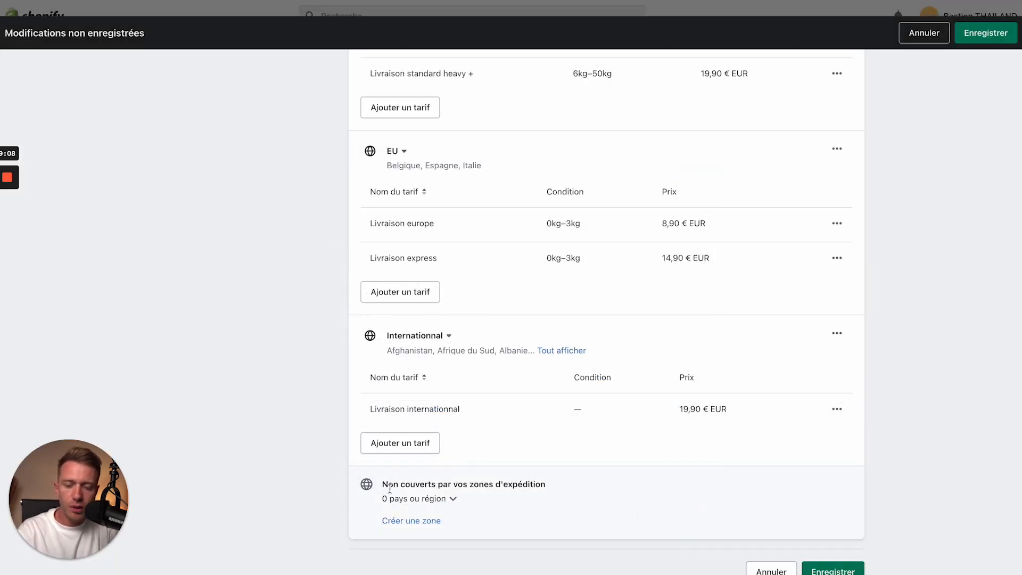
Save the changes to the general shipping profile and return to the shipping and delivery overview.
{"action": "left_click_drag", "start_coordinate": [388, 484], "coordinate": [447, 503]}
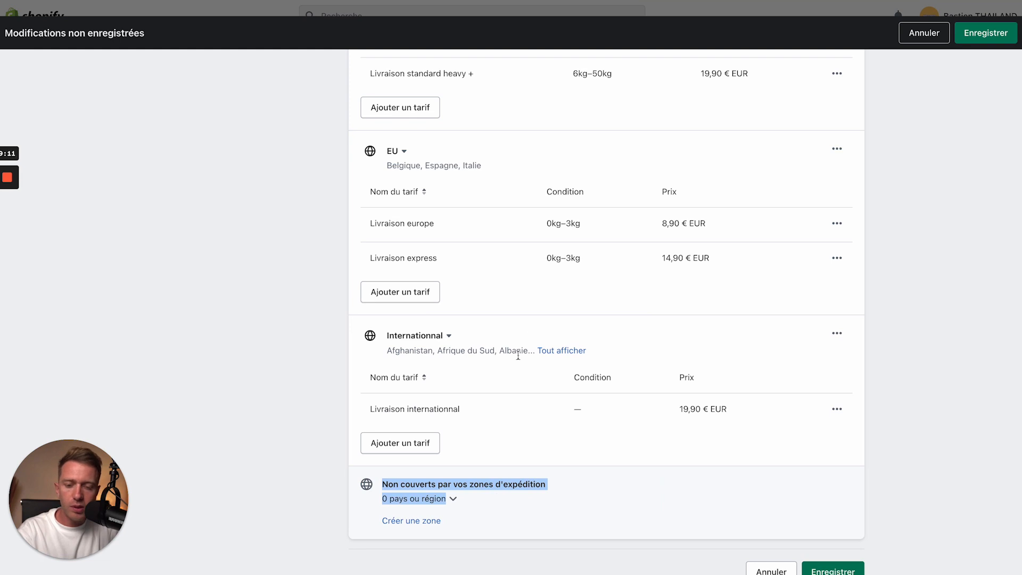
{"action": "scroll", "coordinate": [515, 362], "scroll_direction": "up", "scroll_amount": 1}
{"action": "scroll", "coordinate": [515, 362], "scroll_direction": "up", "scroll_amount": 9}
{"action": "scroll", "coordinate": [514, 362], "scroll_direction": "down", "scroll_amount": 4}
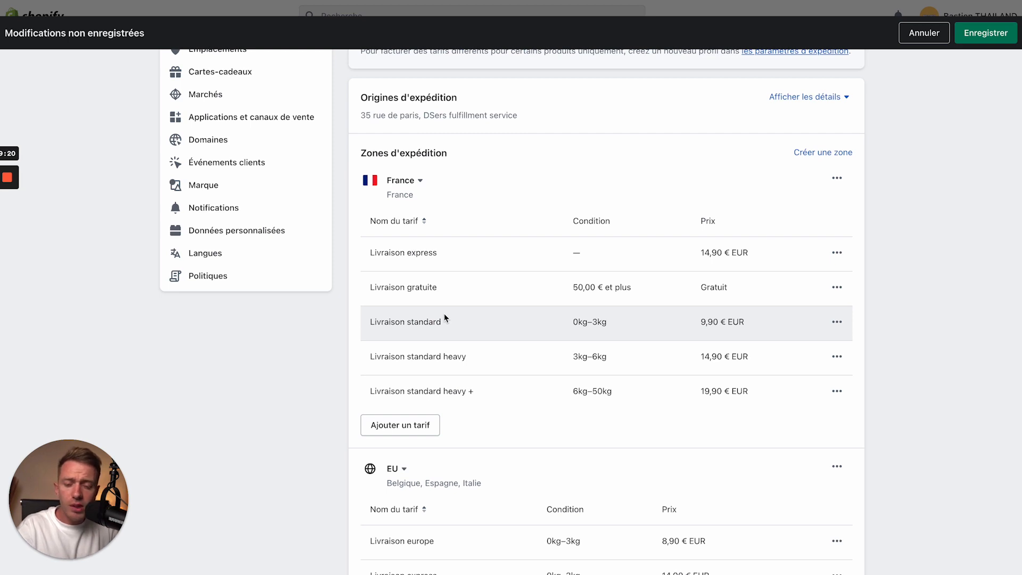
{"action": "scroll", "coordinate": [446, 318], "scroll_direction": "down", "scroll_amount": 8}
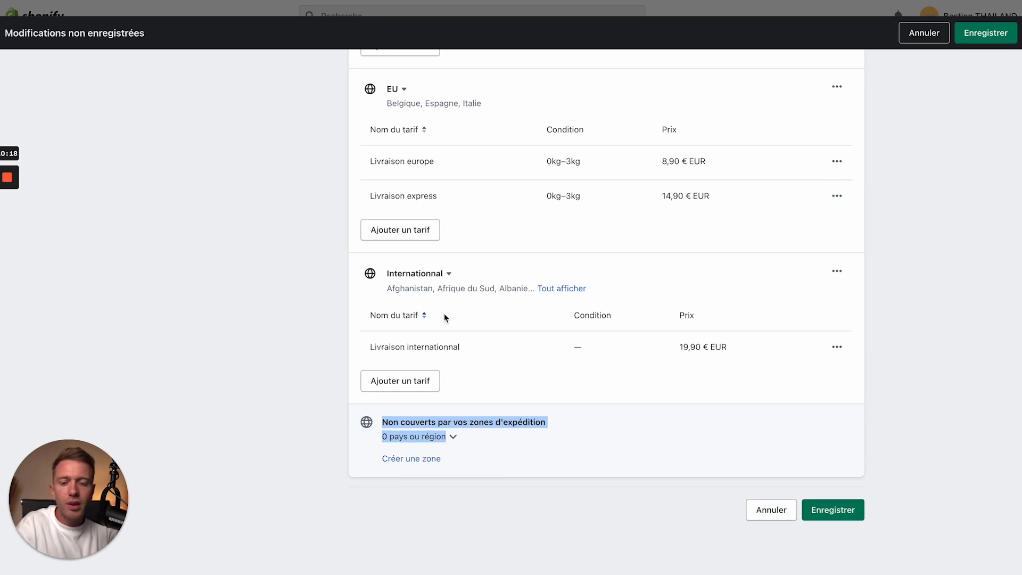
{"action": "scroll", "coordinate": [447, 318], "scroll_direction": "up", "scroll_amount": 15}
{"action": "left_click", "coordinate": [358, 82]}
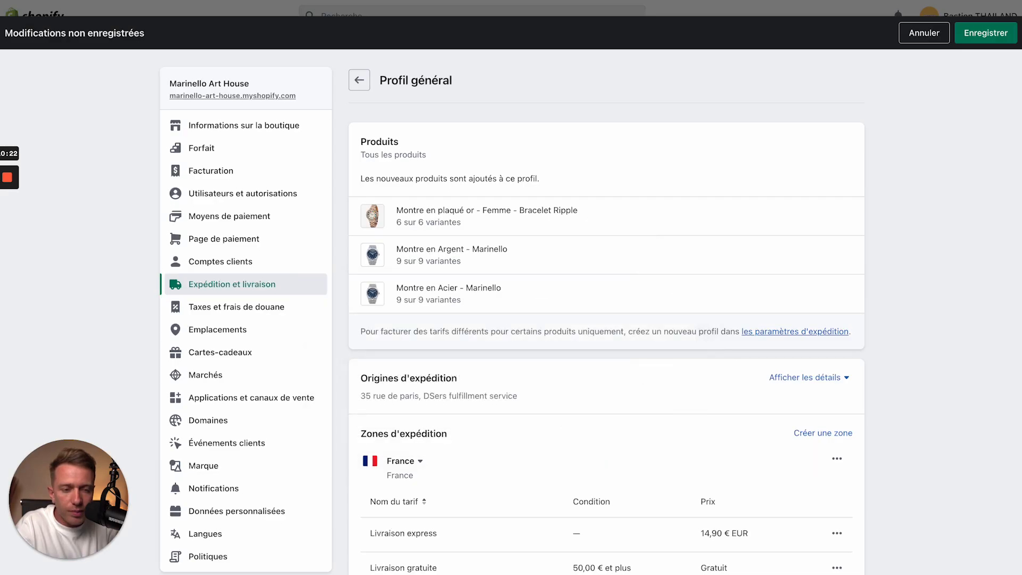
{"action": "left_click", "coordinate": [986, 36]}
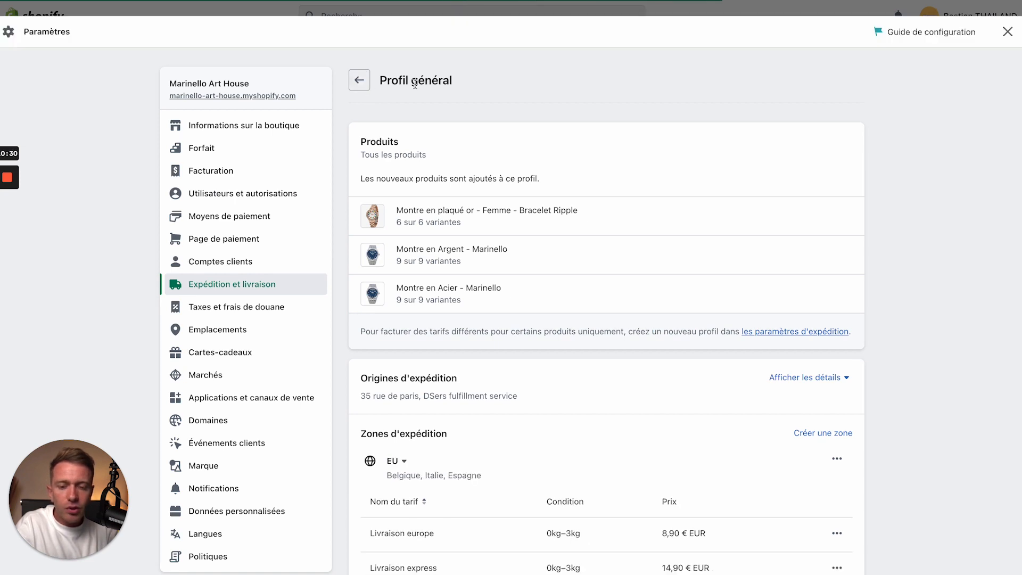
{"action": "left_click", "coordinate": [359, 80]}
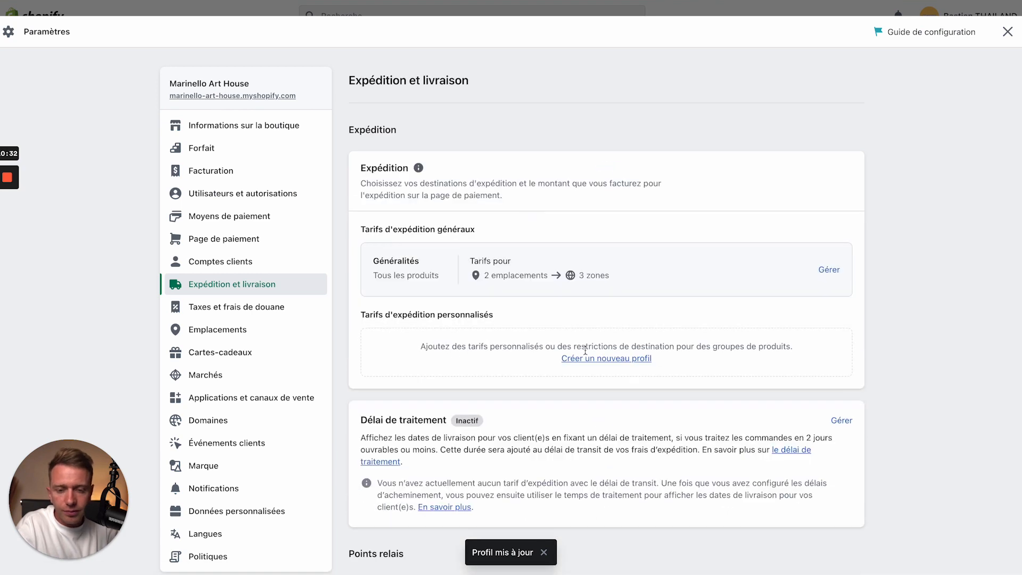
Open the in-store pickup settings for the store's Paris location and enable pickup there.
{"action": "scroll", "coordinate": [585, 351], "scroll_direction": "down", "scroll_amount": 7}
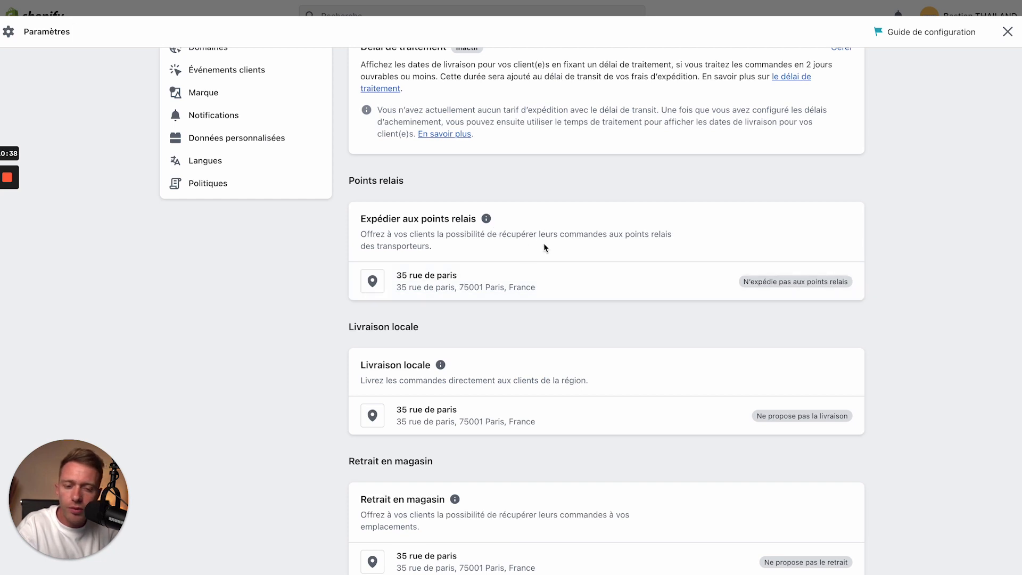
{"action": "scroll", "coordinate": [414, 262], "scroll_direction": "down", "scroll_amount": 3}
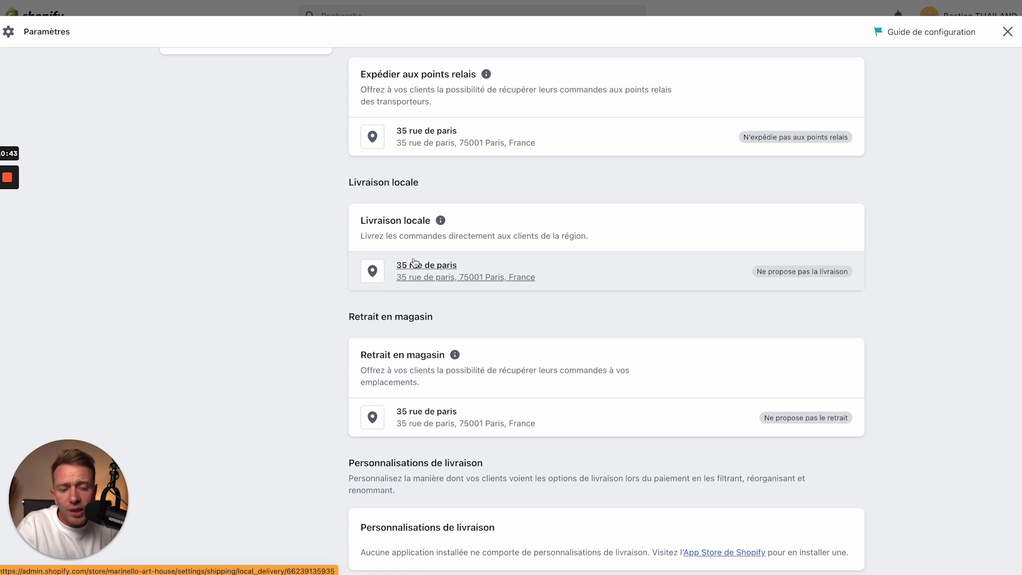
{"action": "scroll", "coordinate": [494, 496], "scroll_direction": "down", "scroll_amount": 3}
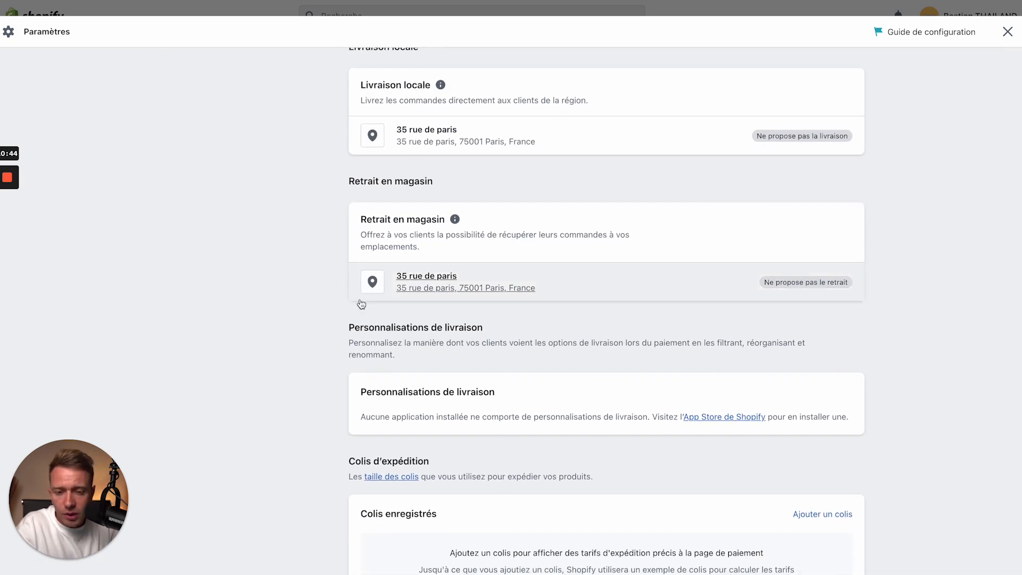
{"action": "left_click", "coordinate": [447, 287]}
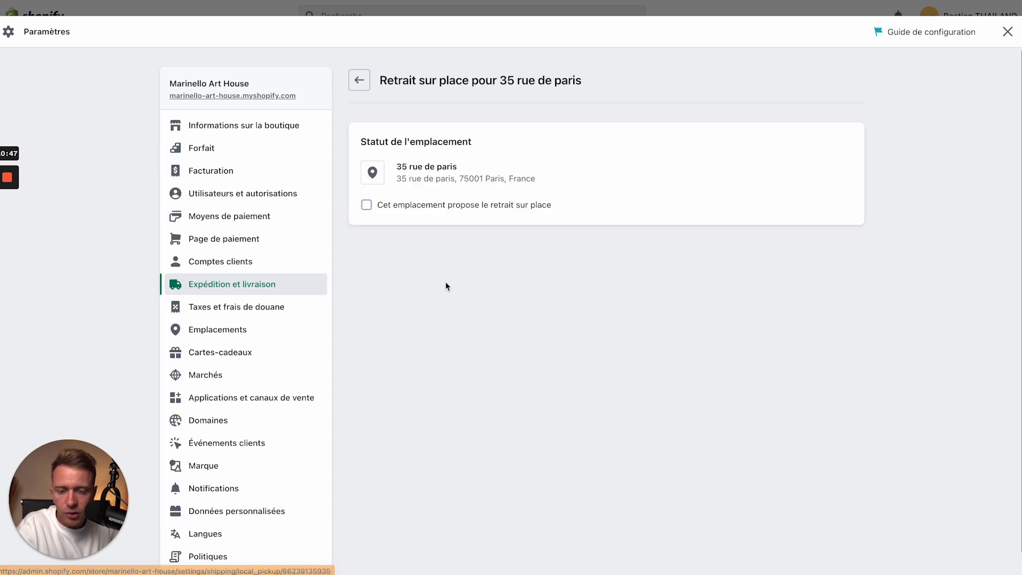
{"action": "left_click", "coordinate": [367, 206]}
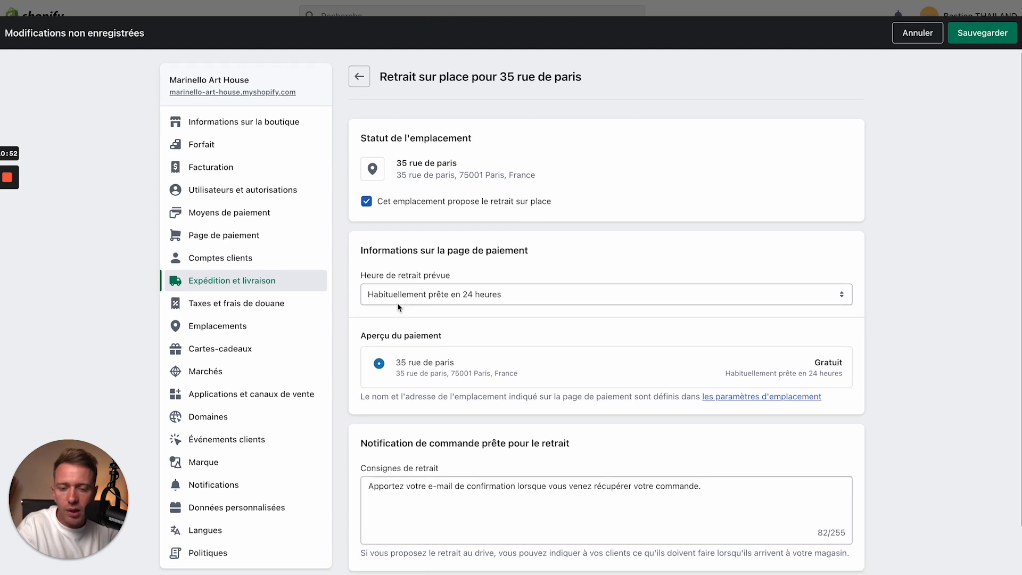
Choose Habituellement prête en 24 heures as the expected pickup time and save the in-store pickup settings.
{"action": "scroll", "coordinate": [397, 307], "scroll_direction": "down", "scroll_amount": 1}
{"action": "left_click", "coordinate": [417, 276]}
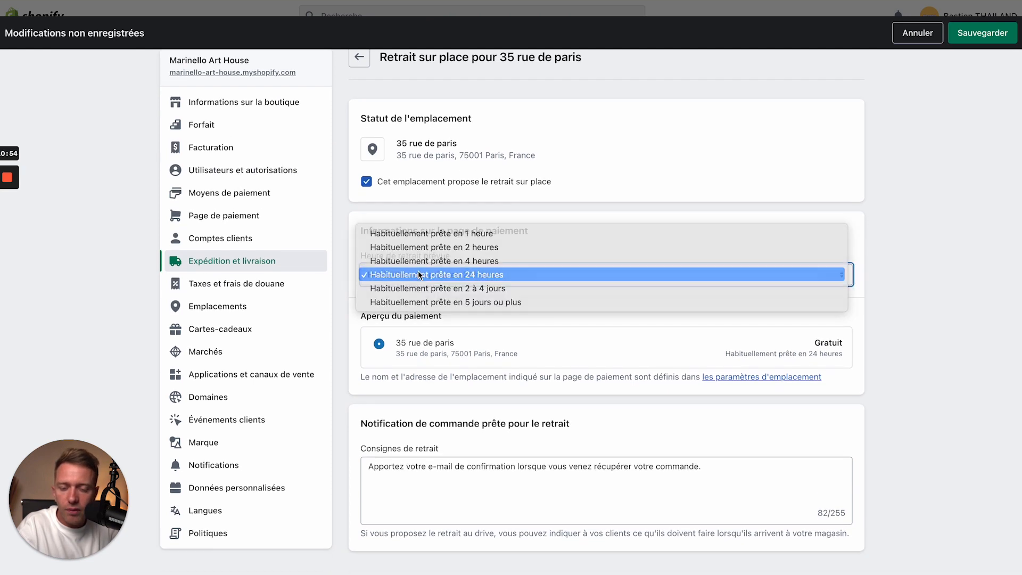
{"action": "left_click", "coordinate": [419, 274]}
{"action": "scroll", "coordinate": [414, 372], "scroll_direction": "down", "scroll_amount": 1}
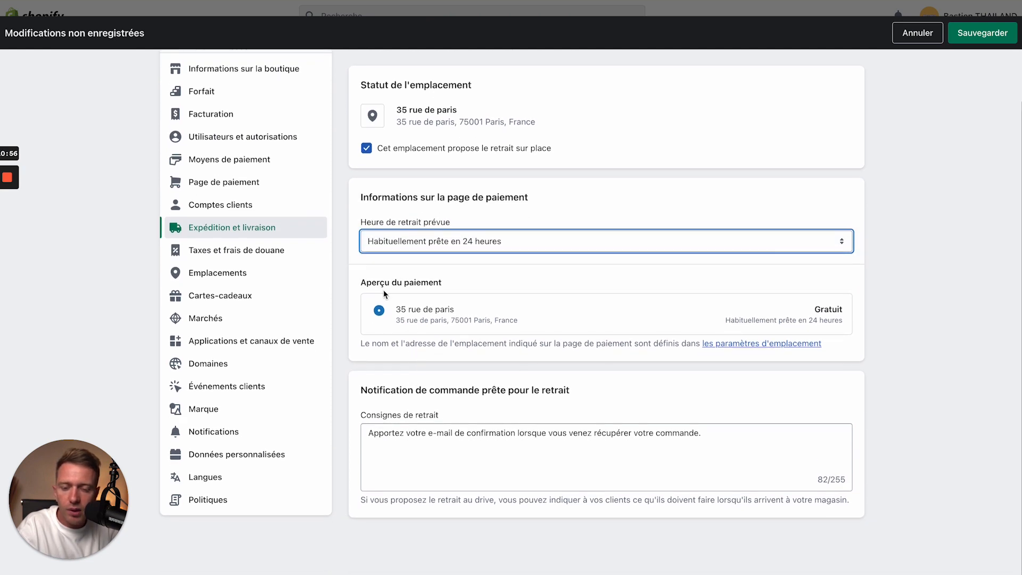
{"action": "left_click", "coordinate": [993, 37]}
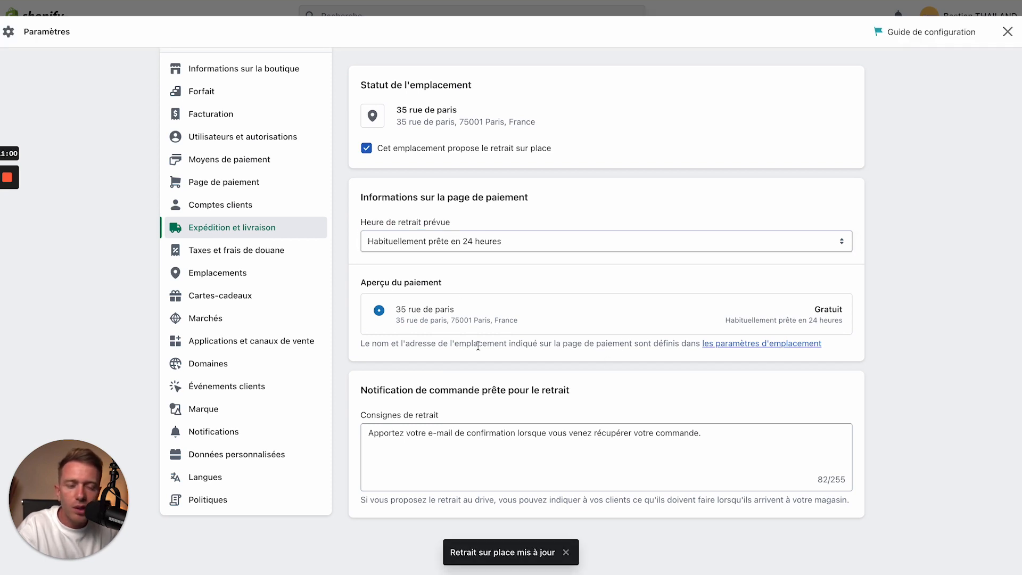